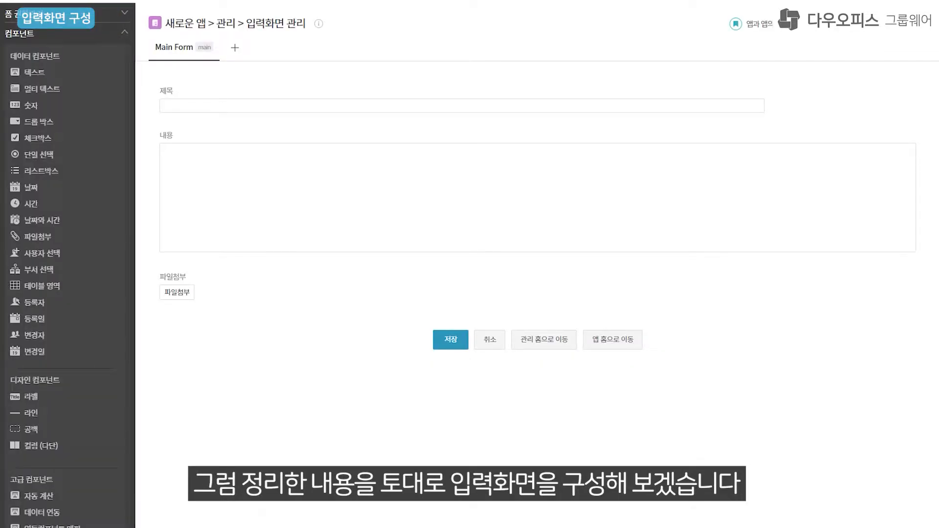
Delete the default 제목, 내용 and 파일첨부 components from the form
{"action": "mouse_move", "coordinate": [420, 98]}
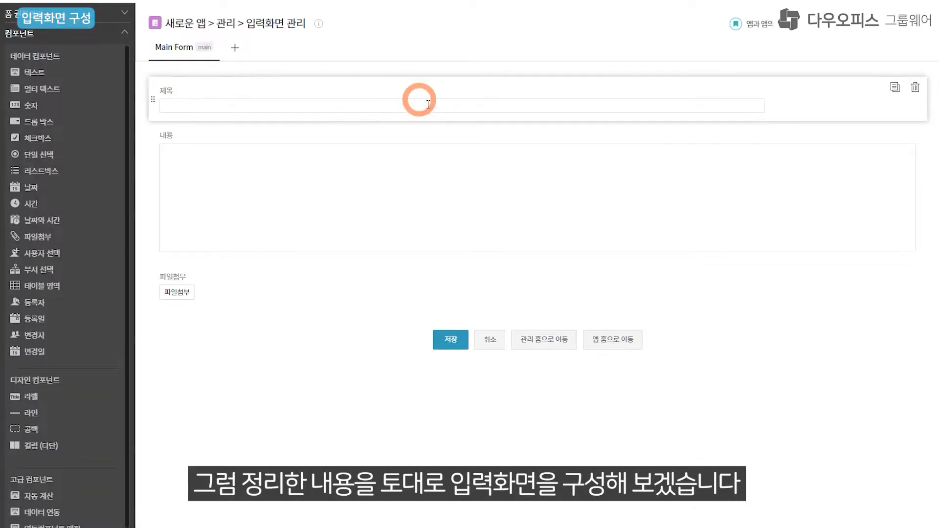
{"action": "left_click", "coordinate": [917, 86]}
{"action": "left_click", "coordinate": [916, 88]}
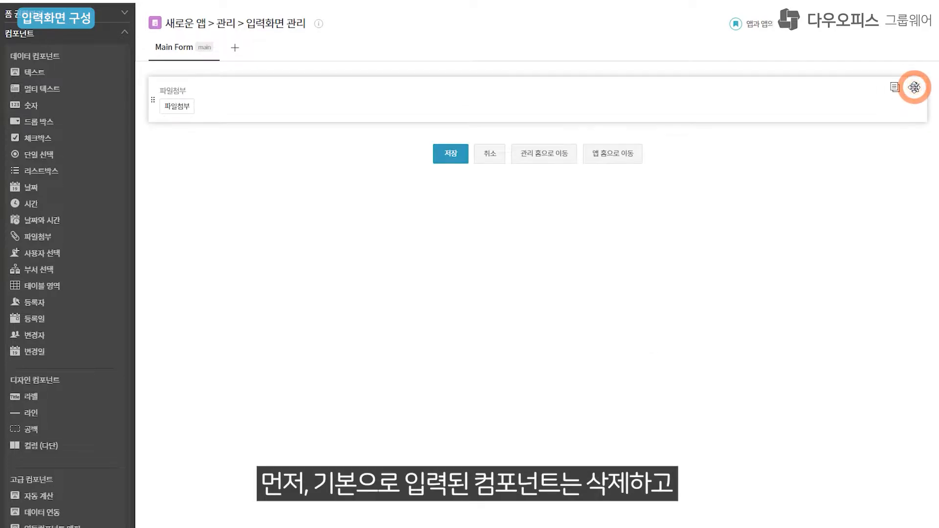
{"action": "left_click", "coordinate": [915, 88]}
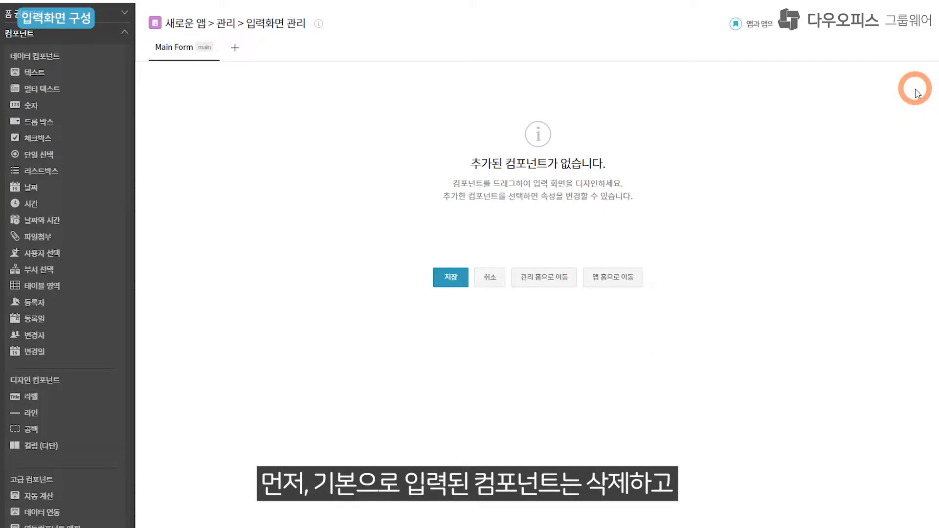
Lay out two sections, each with a label, column area and line, followed by a third label and line
{"action": "left_click_drag", "start_coordinate": [31, 396], "coordinate": [294, 80]}
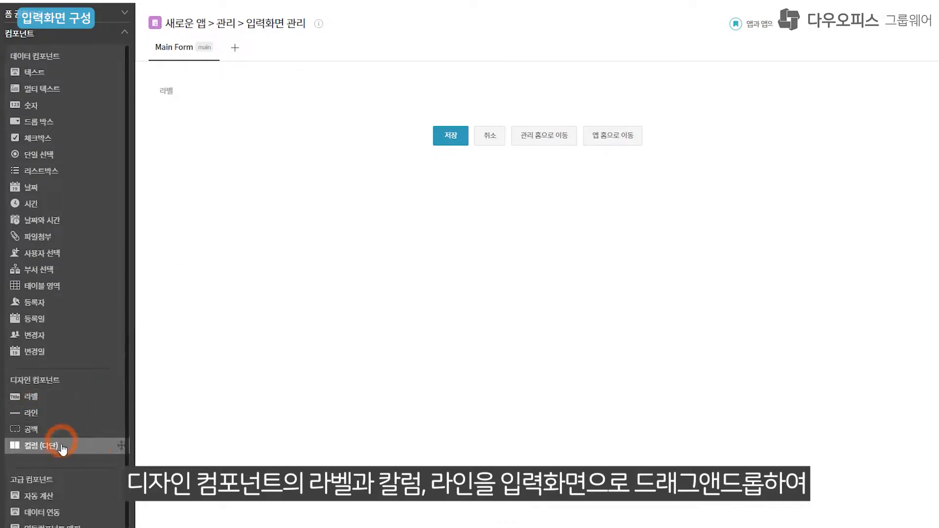
{"action": "left_click_drag", "start_coordinate": [64, 446], "coordinate": [266, 101]}
{"action": "left_click_drag", "start_coordinate": [65, 413], "coordinate": [304, 167]}
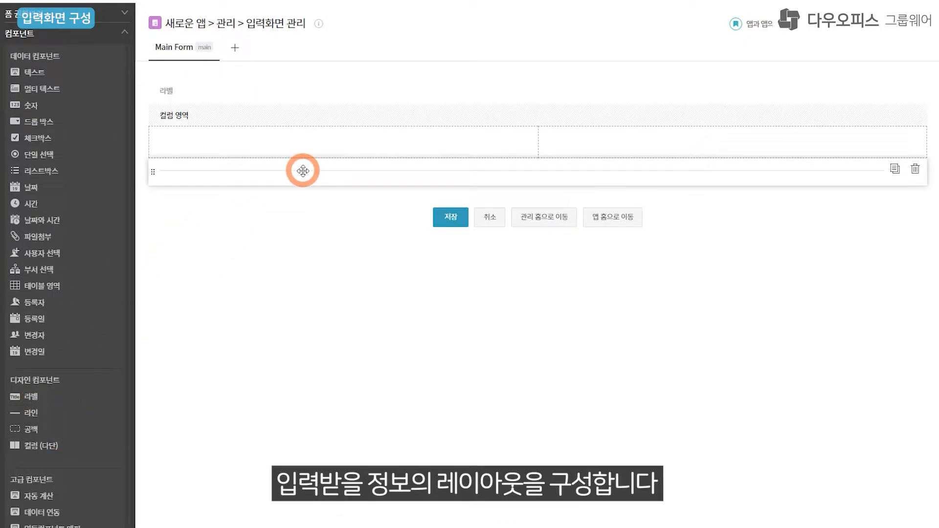
{"action": "left_click_drag", "start_coordinate": [56, 395], "coordinate": [291, 203]}
{"action": "left_click_drag", "start_coordinate": [48, 445], "coordinate": [289, 227]}
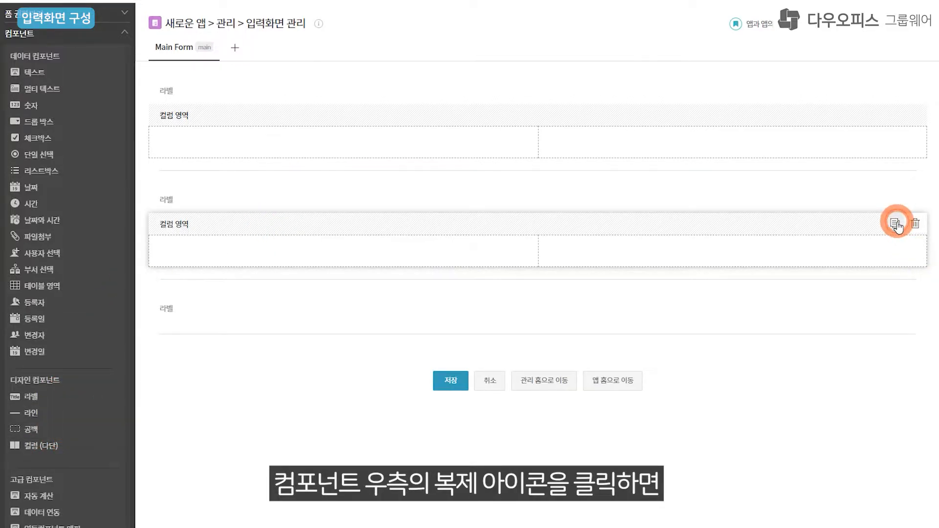
Duplicate the second column area and place the copy between the third label and its line
{"action": "left_click", "coordinate": [896, 224]}
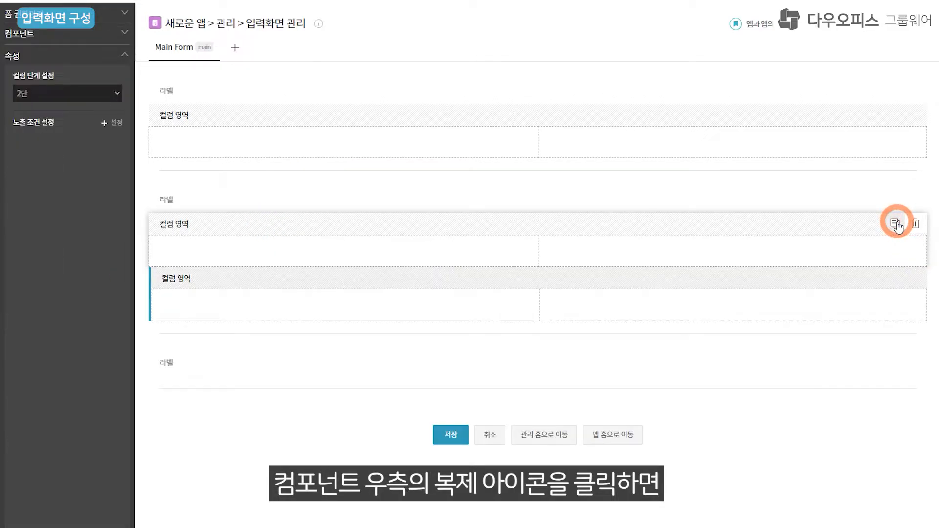
{"action": "left_click_drag", "start_coordinate": [388, 297], "coordinate": [391, 348]}
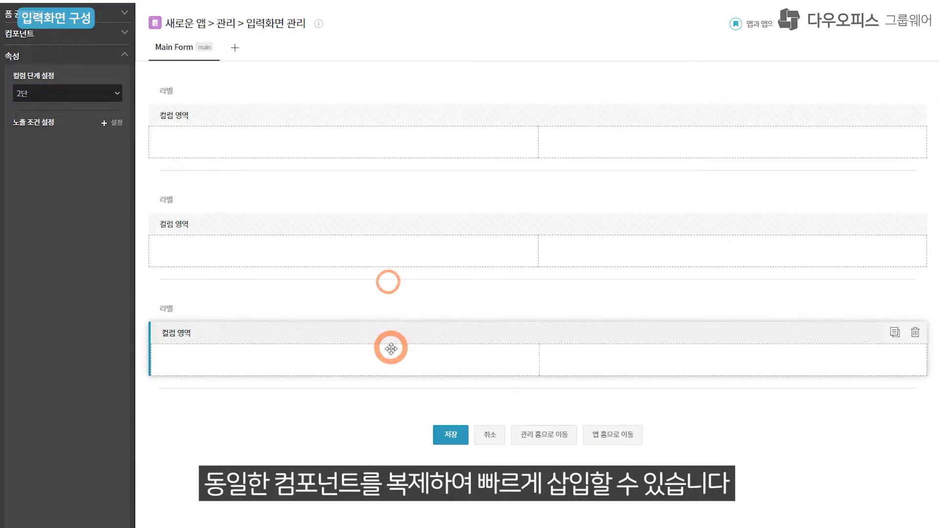
{"action": "left_click", "coordinate": [895, 334]}
{"action": "left_click", "coordinate": [915, 387]}
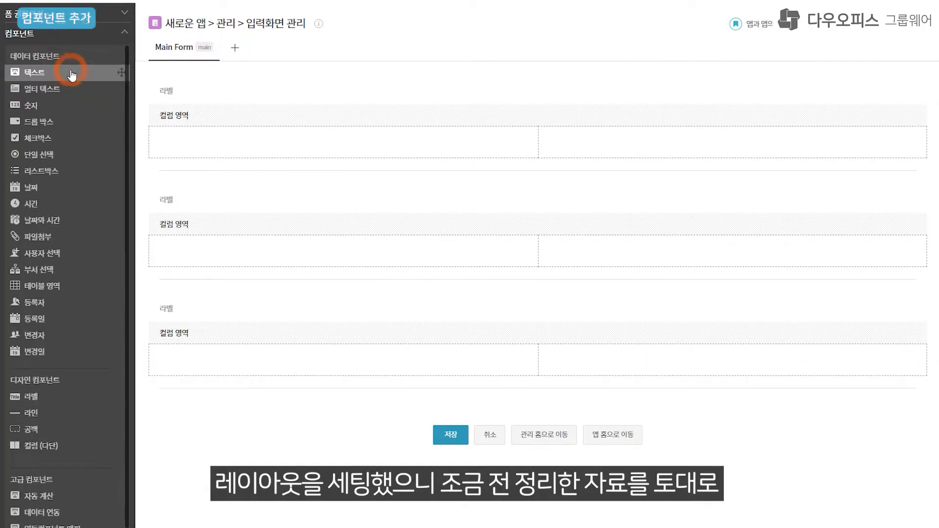
Add a 채용공고명 text field and a 채용 시기 drop box with options 22년 하반기, 23년 상반기 and 23년 하반기 to the first column area
{"action": "left_click_drag", "start_coordinate": [69, 73], "coordinate": [342, 142]}
{"action": "left_click", "coordinate": [49, 88]}
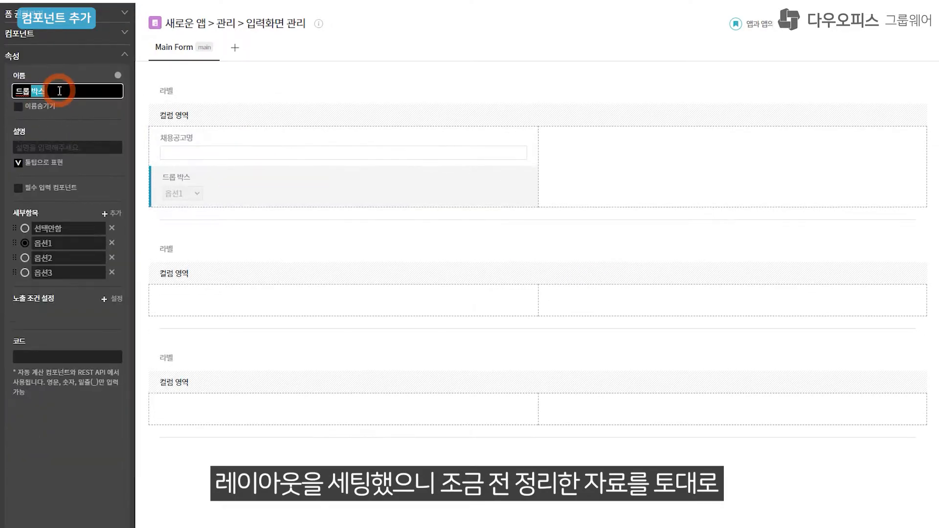
{"action": "type", "text": "채용 시기"}
{"action": "left_click", "coordinate": [80, 232]}
{"action": "double_click", "coordinate": [77, 242]}
{"action": "type", "text": "22년 하반기"}
{"action": "key", "text": "Tab"}
{"action": "type", "text": "23년 상반기"}
{"action": "key", "text": "Tab"}
{"action": "type", "text": "23년 하반기"}
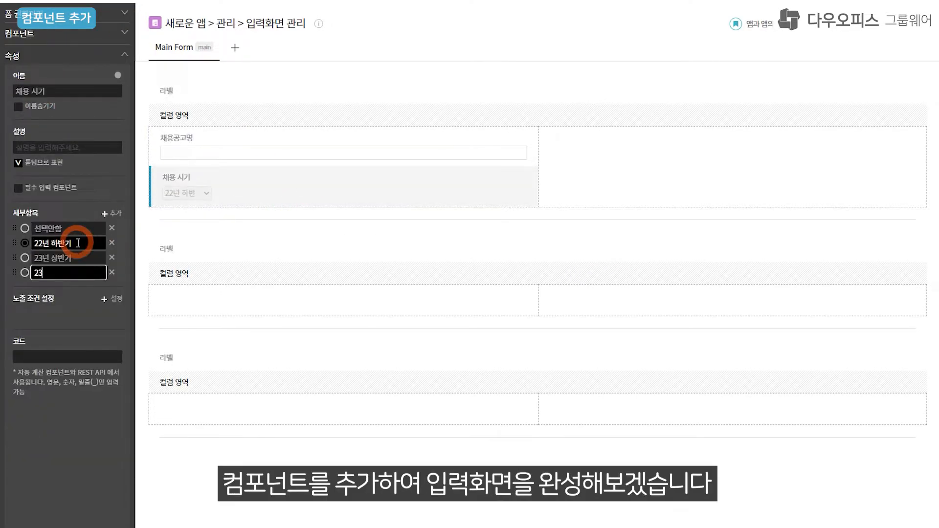
Add a user selection component named 채용담당자 below the first column area, with the registrant as its default value
{"action": "left_click", "coordinate": [127, 33]}
{"action": "left_click_drag", "start_coordinate": [42, 253], "coordinate": [258, 217]}
{"action": "left_click", "coordinate": [80, 91]}
{"action": "type", "text": "채용담당자"}
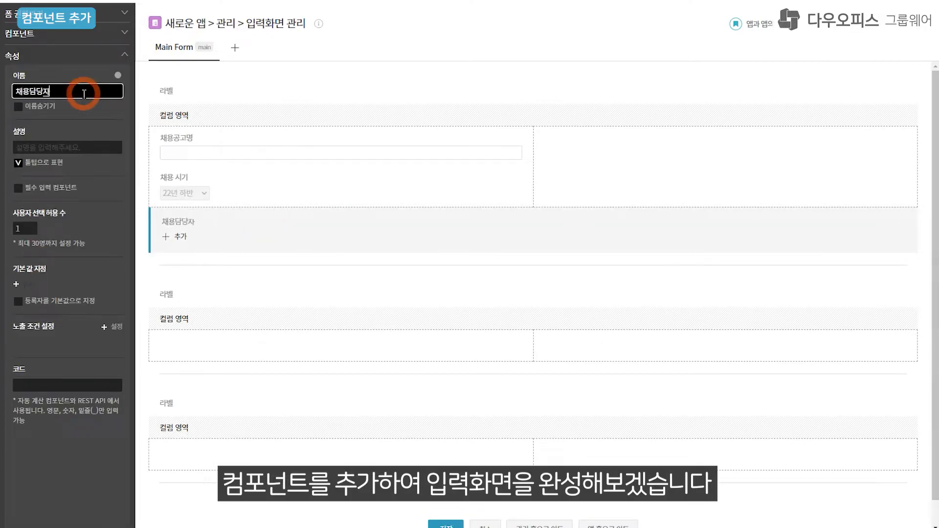
{"action": "left_click", "coordinate": [92, 301]}
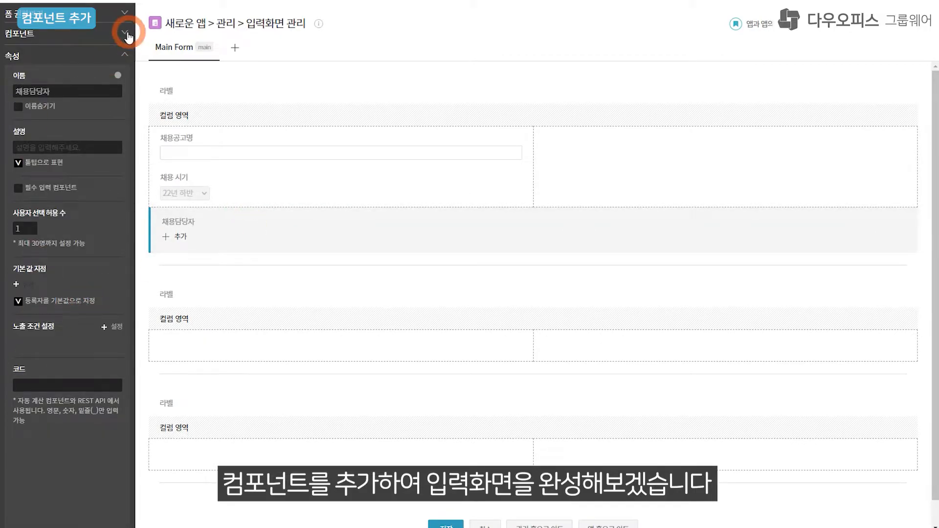
Add a drop box named 채용형태(공채/수시/추천) below 채용담당자, with the options 공채, 수시 and 추천
{"action": "left_click", "coordinate": [129, 33]}
{"action": "left_click_drag", "start_coordinate": [43, 121], "coordinate": [257, 255]}
{"action": "left_click", "coordinate": [84, 90]}
{"action": "type", "text": "채용형태(공채/수시/추천)"}
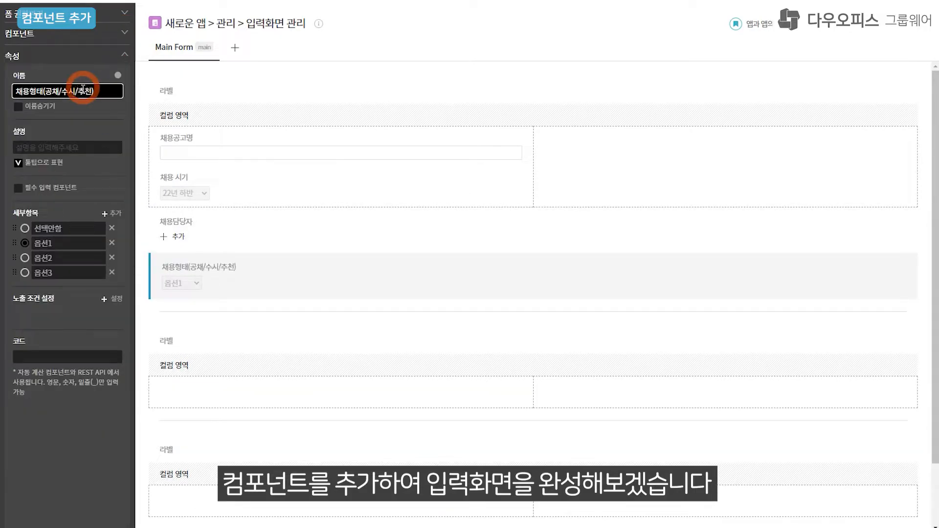
Add a drop box named 채용구분 with options 신입/경력, 신입, 경력 and 인턴, and make 선택안함 the default
{"action": "left_click_drag", "start_coordinate": [43, 121], "coordinate": [313, 308]}
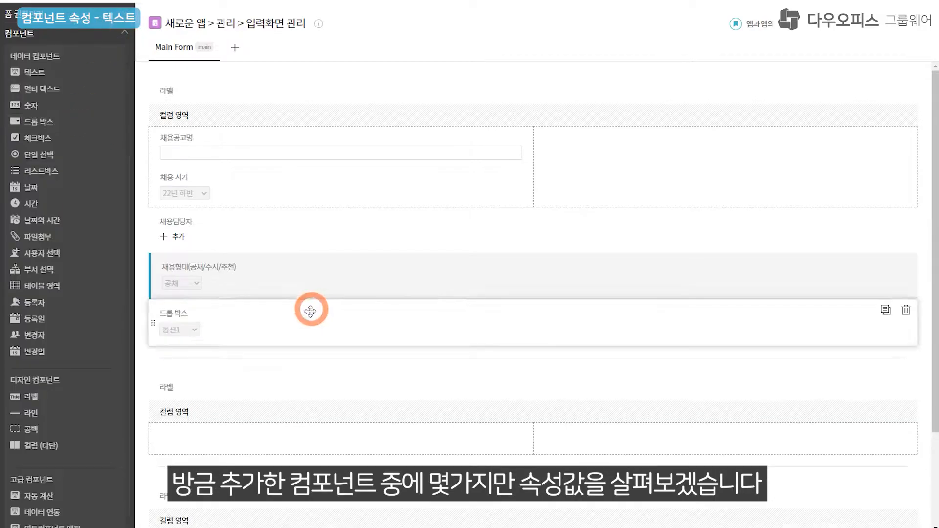
{"action": "left_click", "coordinate": [46, 90]}
{"action": "type", "text": "채용구분"}
{"action": "double_click", "coordinate": [43, 243]}
{"action": "type", "text": "신입/경력"}
{"action": "double_click", "coordinate": [43, 258]}
{"action": "type", "text": "신입"}
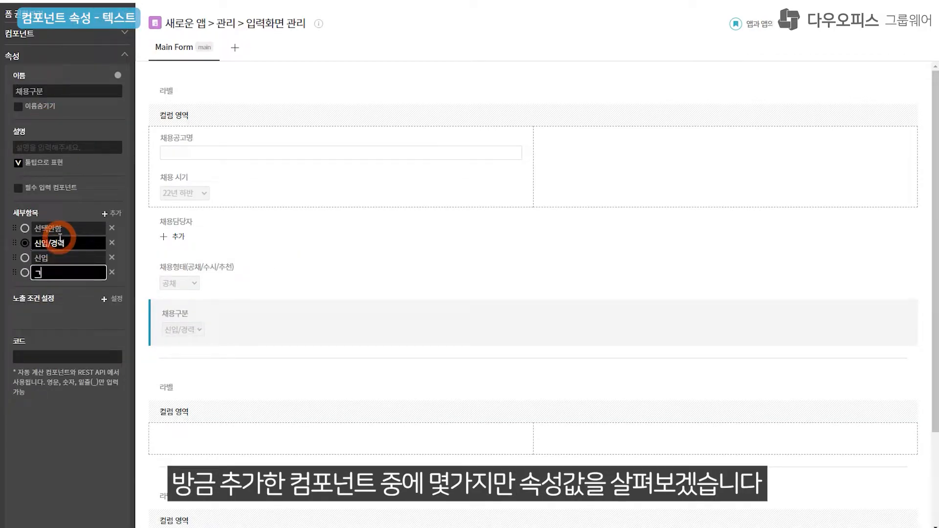
{"action": "double_click", "coordinate": [43, 272]}
{"action": "type", "text": "경력"}
{"action": "left_click", "coordinate": [104, 214]}
{"action": "type", "text": "인턴"}
{"action": "left_click", "coordinate": [25, 228]}
Add a department selection to the first column area's right cell and move 채용담당자, 채용형태 and 채용구분 into its left cell
{"action": "left_click", "coordinate": [125, 32]}
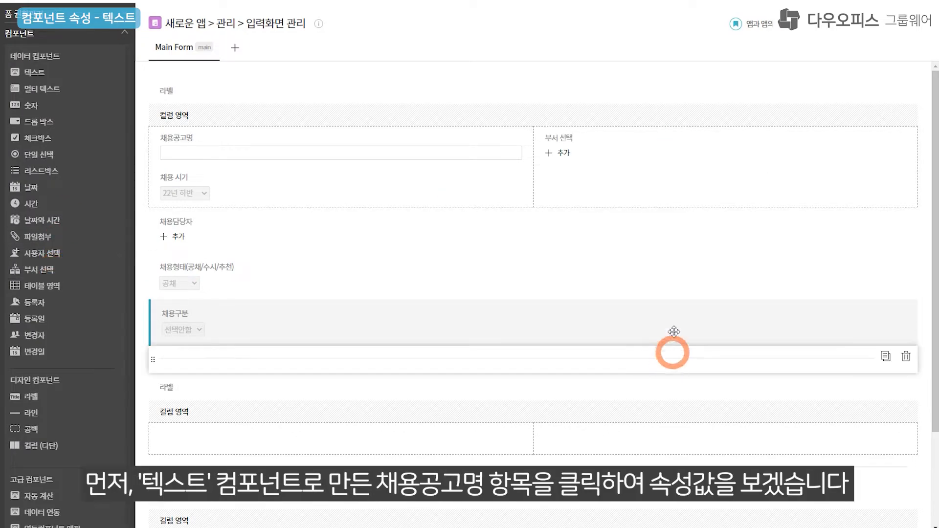
{"action": "left_click_drag", "start_coordinate": [673, 348], "coordinate": [294, 231]}
{"action": "left_click", "coordinate": [228, 313]}
{"action": "left_click_drag", "start_coordinate": [228, 313], "coordinate": [230, 299]}
Rename the department selection component in the first column area 채용부서
{"action": "left_click", "coordinate": [559, 137]}
{"action": "left_click", "coordinate": [80, 92]}
{"action": "type", "text": "채용부서"}
{"action": "left_click", "coordinate": [667, 225]}
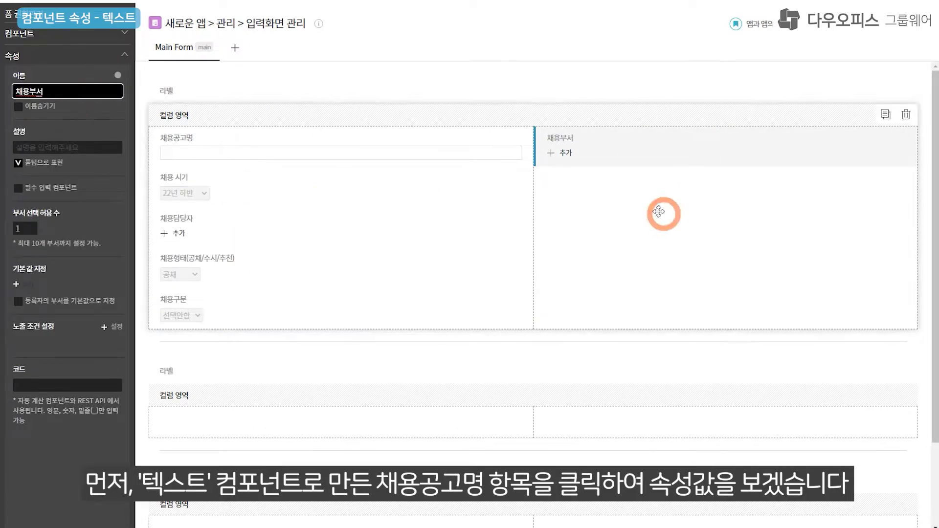
Add a number component named 채용인원(목표) under 채용부서, with 명 as the unit after the value
{"action": "left_click_drag", "start_coordinate": [30, 105], "coordinate": [617, 185]}
{"action": "left_click", "coordinate": [70, 92]}
{"action": "type", "text": "채용인원(목표)"}
{"action": "left_click", "coordinate": [25, 438]}
{"action": "type", "text": "명"}
Add a multi-text field named 채용 직무기술(job description) under 채용인원(목표), and title the first section label <채용정보>
{"action": "left_click", "coordinate": [125, 32]}
{"action": "left_click_drag", "start_coordinate": [30, 89], "coordinate": [644, 231]}
{"action": "left_click", "coordinate": [76, 89]}
{"action": "type", "text": "채용 직무기술(job description)"}
{"action": "left_click", "coordinate": [256, 91]}
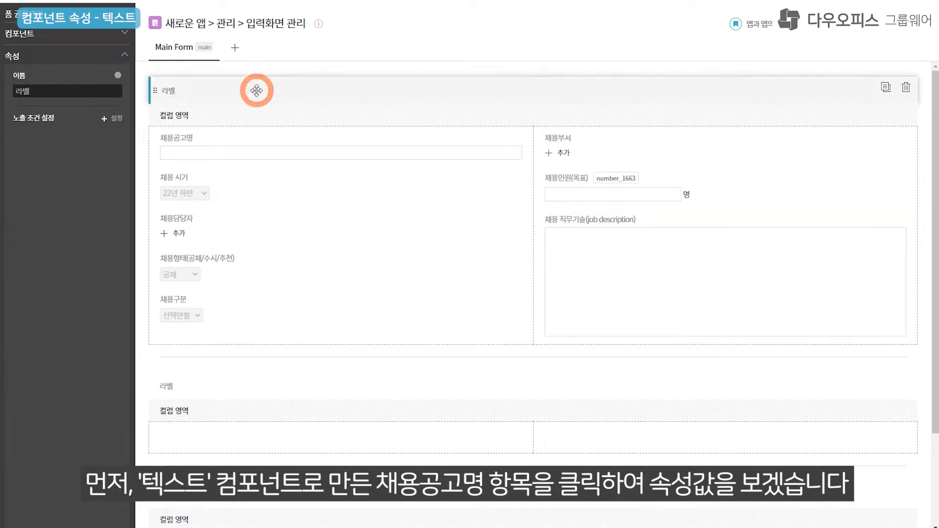
{"action": "left_click", "coordinate": [529, 350]}
Try the 필수 입력 컴포넌트, 중복 입력값 등록 불가 and 유사 입력값 자동 검색 options on the 채용공고명 text field
{"action": "left_click", "coordinate": [392, 151]}
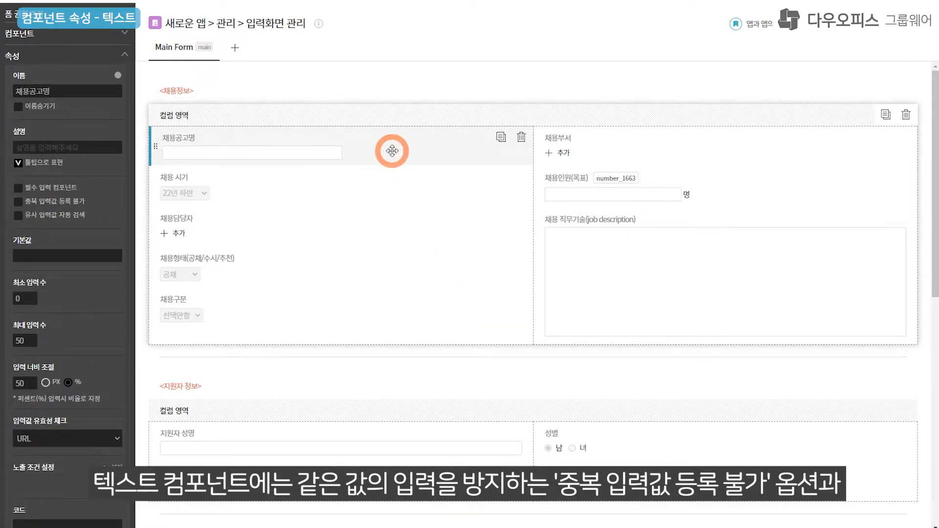
{"action": "left_click", "coordinate": [18, 189]}
{"action": "left_click", "coordinate": [18, 188]}
{"action": "left_click", "coordinate": [18, 201]}
{"action": "left_click", "coordinate": [18, 202]}
{"action": "left_click", "coordinate": [18, 216]}
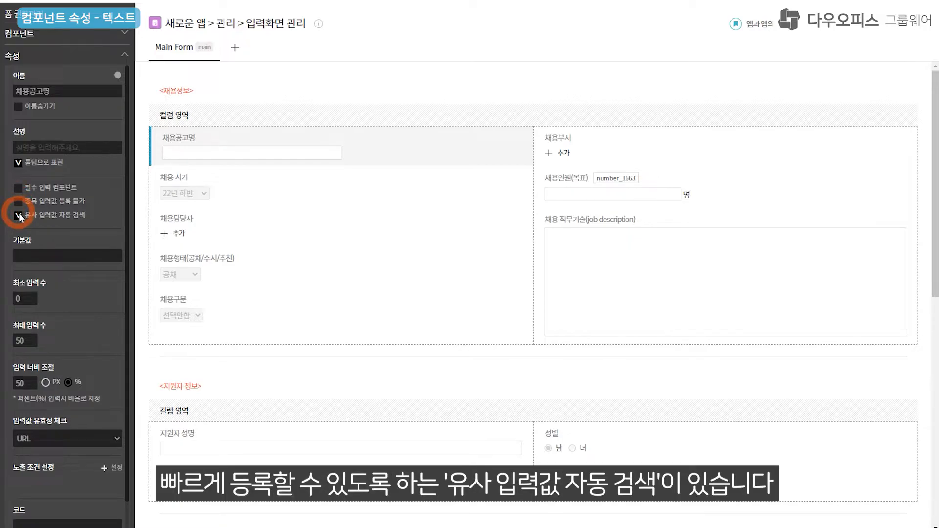
{"action": "left_click", "coordinate": [19, 215]}
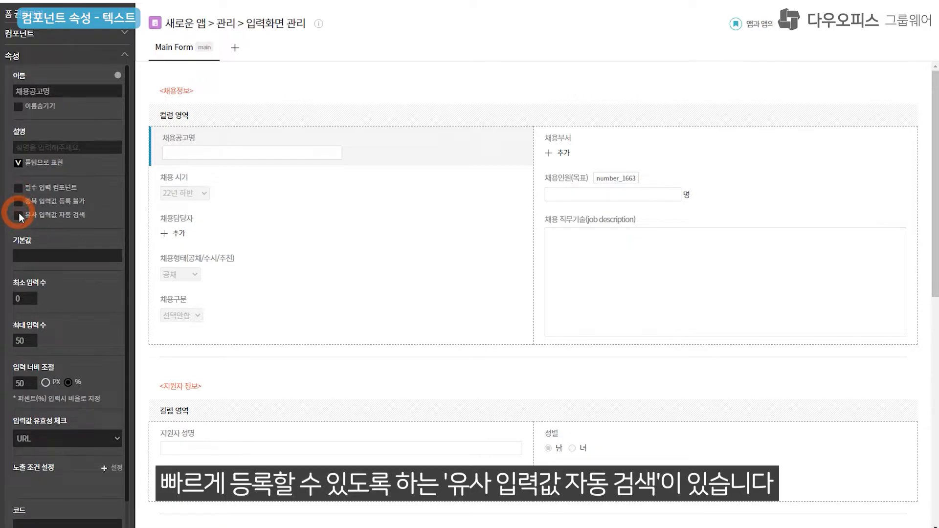
Set the 채용공고명 field's default value to "채용공고를 입력하세요." and its maximum input length to 100
{"action": "left_click", "coordinate": [31, 252]}
{"action": "type", "text": "채용공고를 입려"}
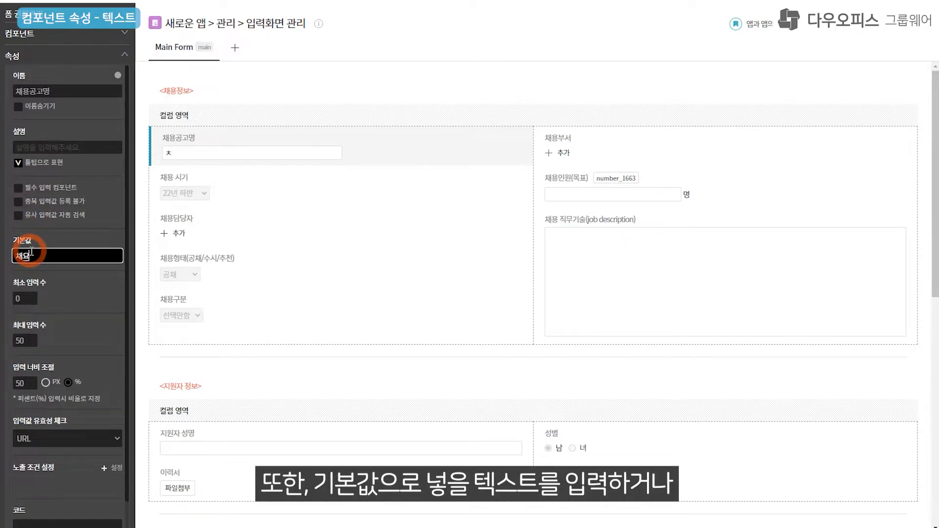
{"action": "type", "text": "ㄱ하세요."}
{"action": "left_click", "coordinate": [25, 340]}
{"action": "type", "text": "100"}
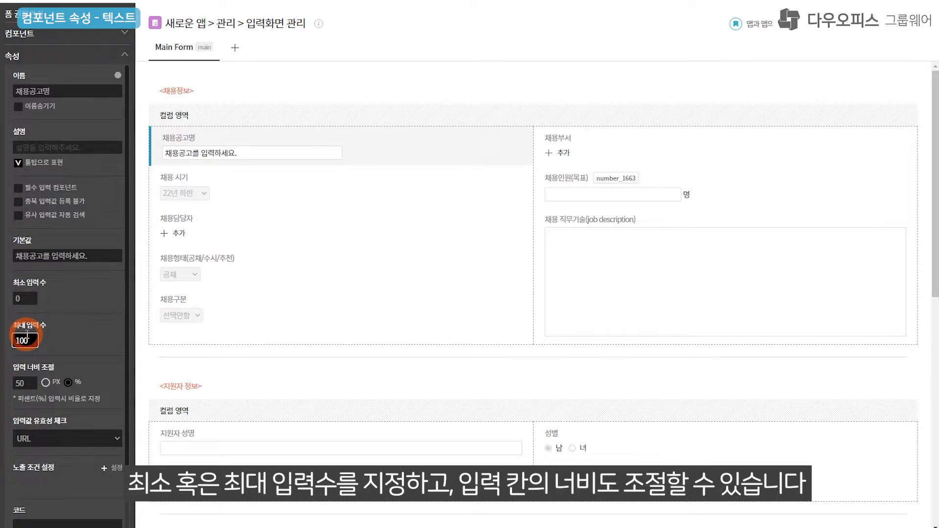
Try an input width of 100% for the 채용공고명 field, and restore it to 50%
{"action": "left_click", "coordinate": [25, 383]}
{"action": "type", "text": "100"}
{"action": "key", "text": "BackSpace"}
{"action": "key", "text": "BackSpace"}
{"action": "key", "text": "BackSpace"}
{"action": "type", "text": "50"}
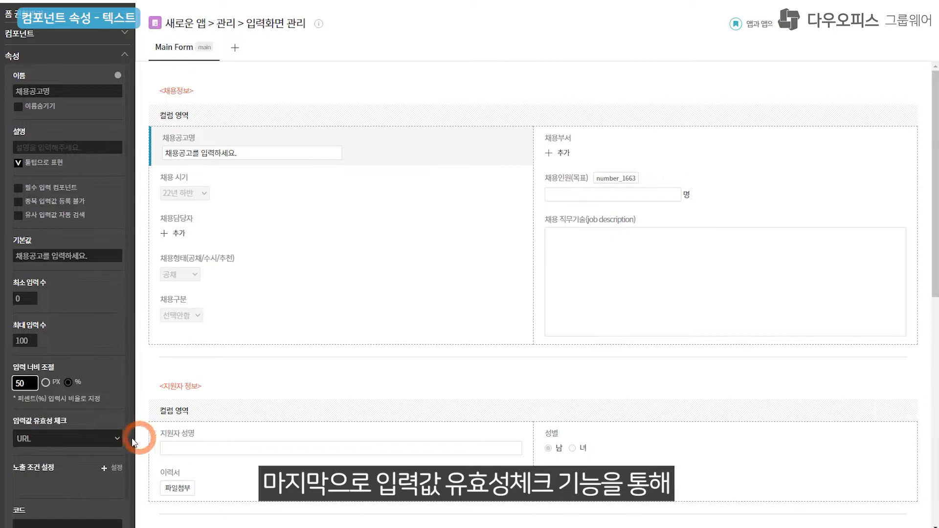
Set the input validation of the 채용공고명 field to 이메일, after trying 모든 값 허용
{"action": "left_click", "coordinate": [93, 438]}
{"action": "left_click", "coordinate": [83, 451]}
{"action": "left_click", "coordinate": [78, 439]}
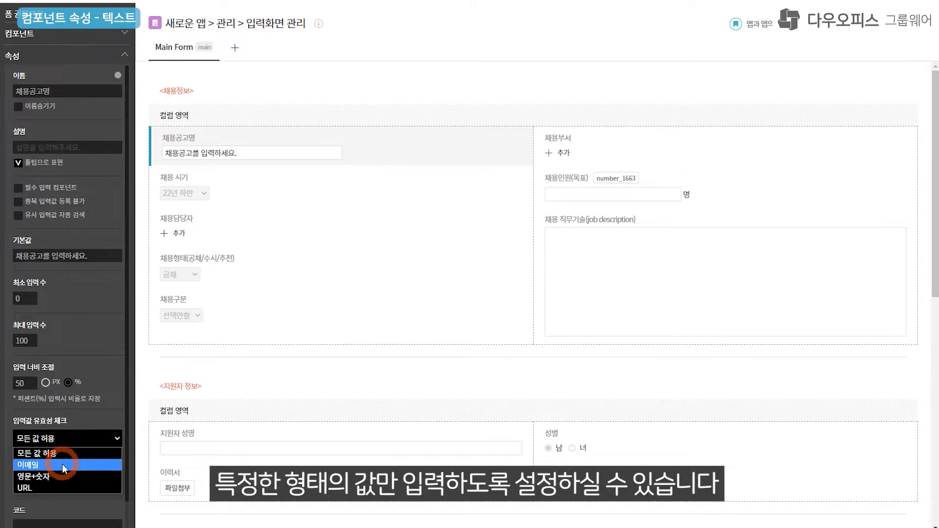
{"action": "left_click", "coordinate": [63, 465]}
{"action": "left_click", "coordinate": [69, 441]}
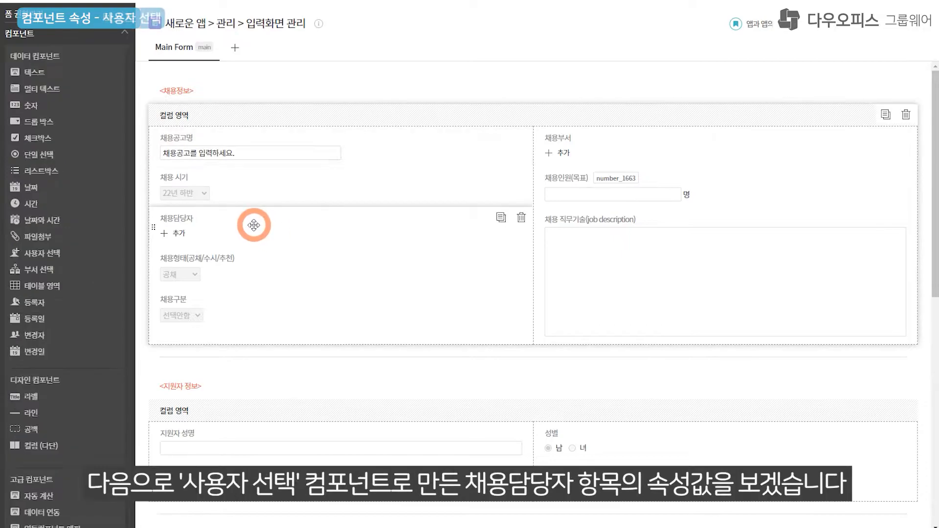
Give the 채용담당자 component the tooltip description "채용 담당자를 선택하세요. (복수 선택 가능)" and preview it
{"action": "left_click", "coordinate": [254, 225]}
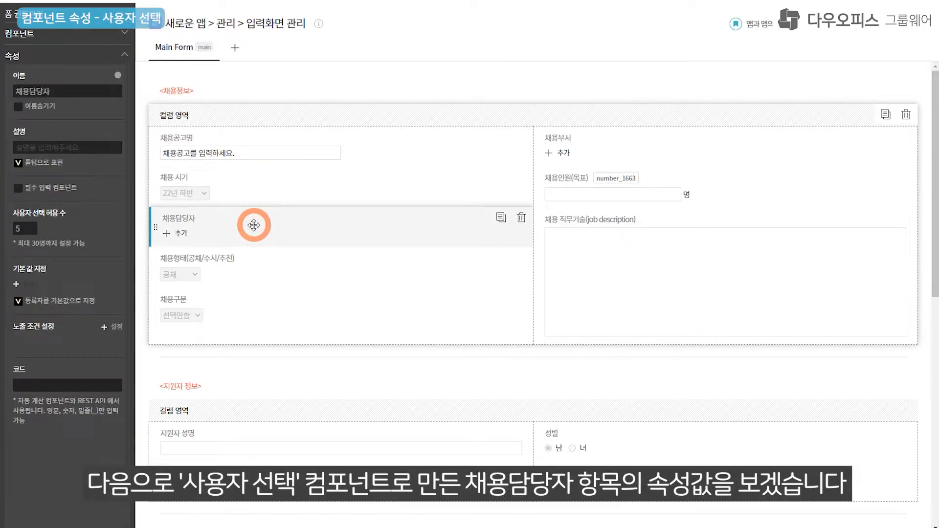
{"action": "left_click", "coordinate": [59, 144]}
{"action": "type", "text": "채용"}
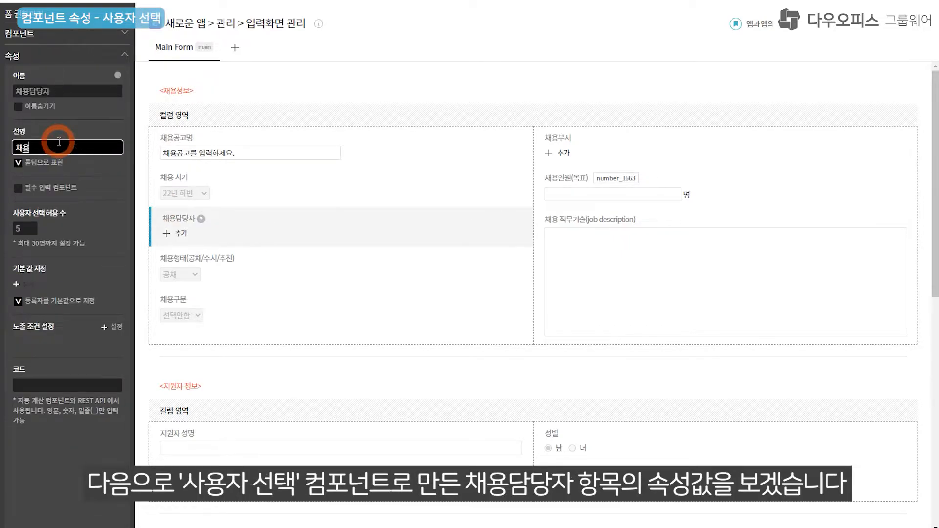
{"action": "type", "text": " 담당자를 선택해세요. (복수 선택 가능)"}
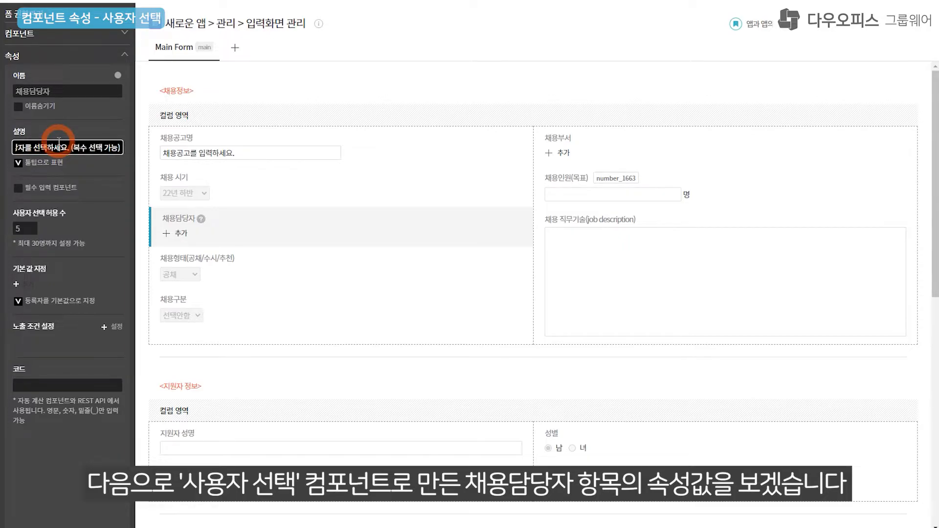
{"action": "mouse_move", "coordinate": [202, 221]}
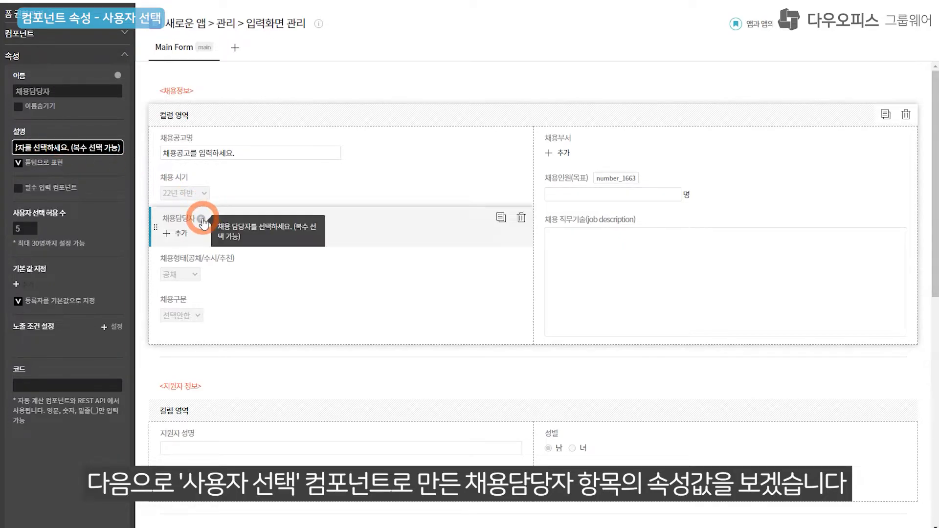
Check the allowed number of users for 채용담당자 and try switching its 등록자를 기본값으로 지정 option
{"action": "double_click", "coordinate": [20, 228]}
{"action": "left_click", "coordinate": [64, 230]}
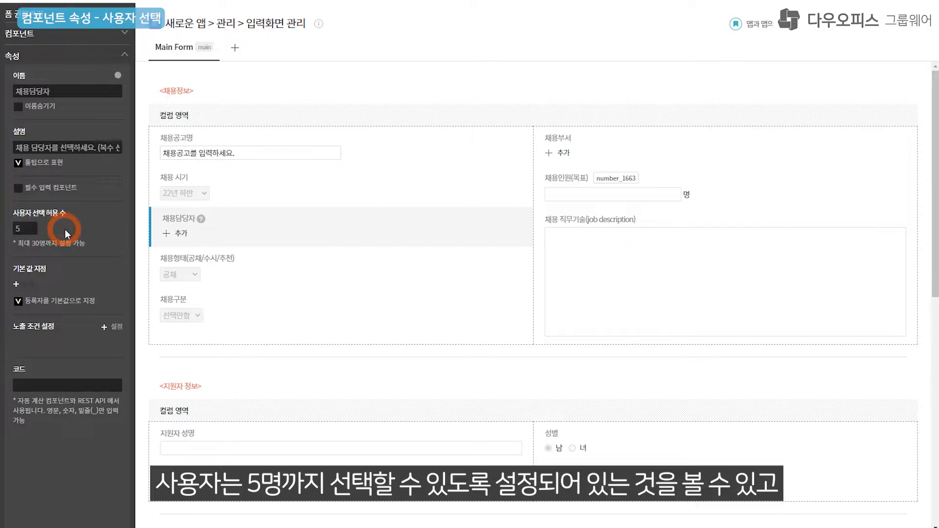
{"action": "left_click", "coordinate": [48, 302]}
{"action": "left_click", "coordinate": [49, 301]}
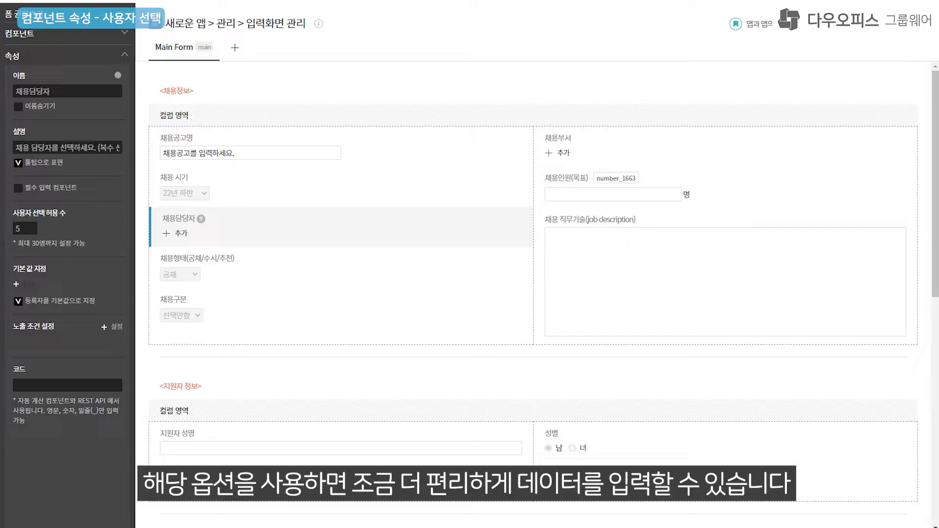
Open the properties of the 채용형태(공채/수시/추천) drop box
{"action": "left_click", "coordinate": [587, 352]}
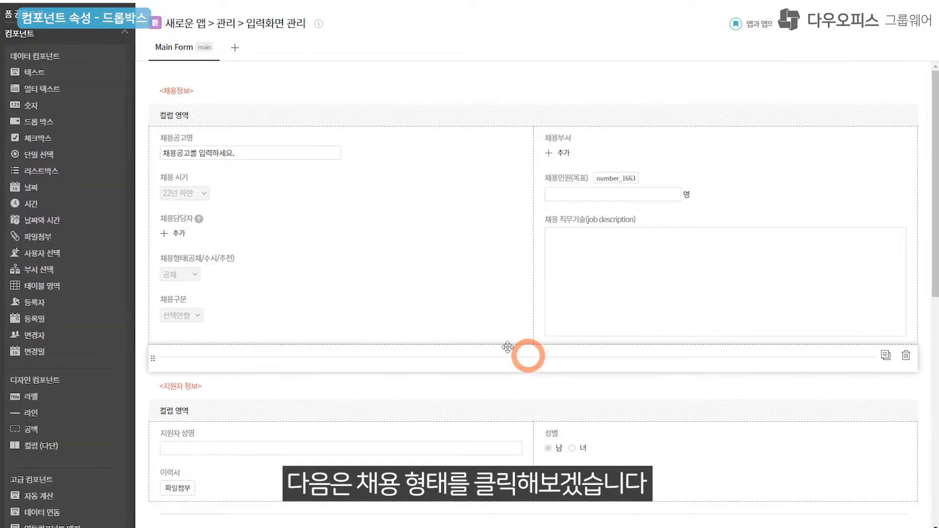
{"action": "left_click", "coordinate": [357, 274]}
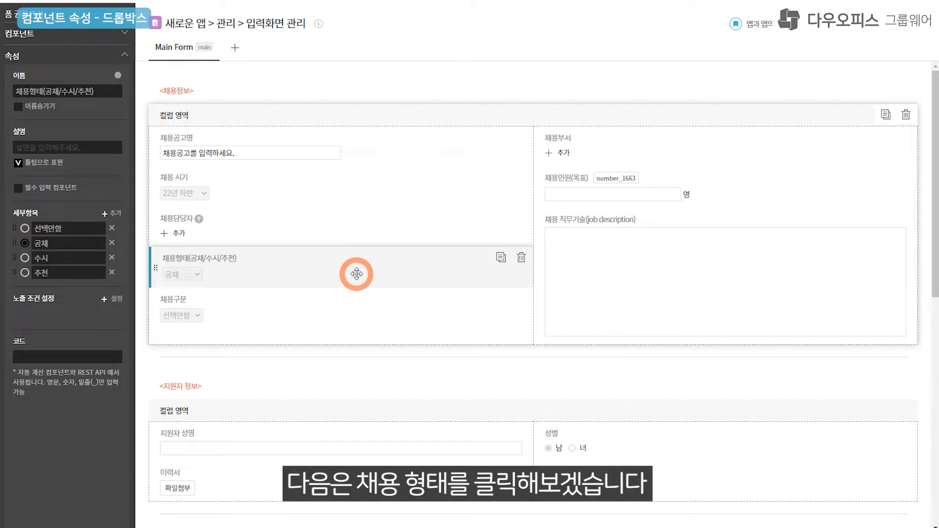
Add the options 특채 and 옵션추가 to the detail items of the 채용형태(공채/수시/추천) drop box
{"action": "left_click", "coordinate": [114, 215]}
{"action": "left_click", "coordinate": [66, 288]}
{"action": "type", "text": "특채"}
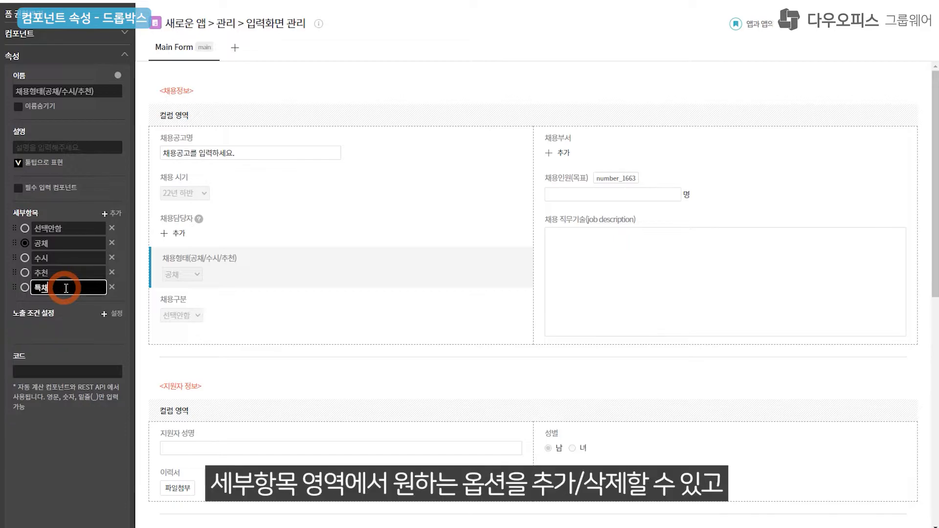
{"action": "left_click", "coordinate": [112, 214]}
{"action": "left_click", "coordinate": [66, 302]}
{"action": "type", "text": "옵션추가"}
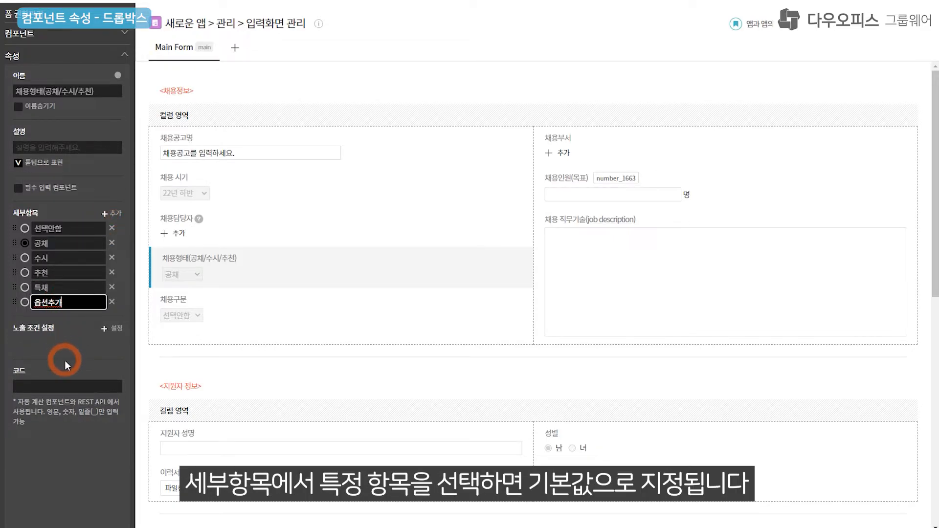
Try 선택안함, 수시, 추천 and 특채 as the drop box's default option, finishing on 공채
{"action": "left_click", "coordinate": [24, 229]}
{"action": "left_click", "coordinate": [25, 258]}
{"action": "left_click", "coordinate": [24, 272]}
{"action": "left_click", "coordinate": [24, 287]}
{"action": "left_click", "coordinate": [24, 243]}
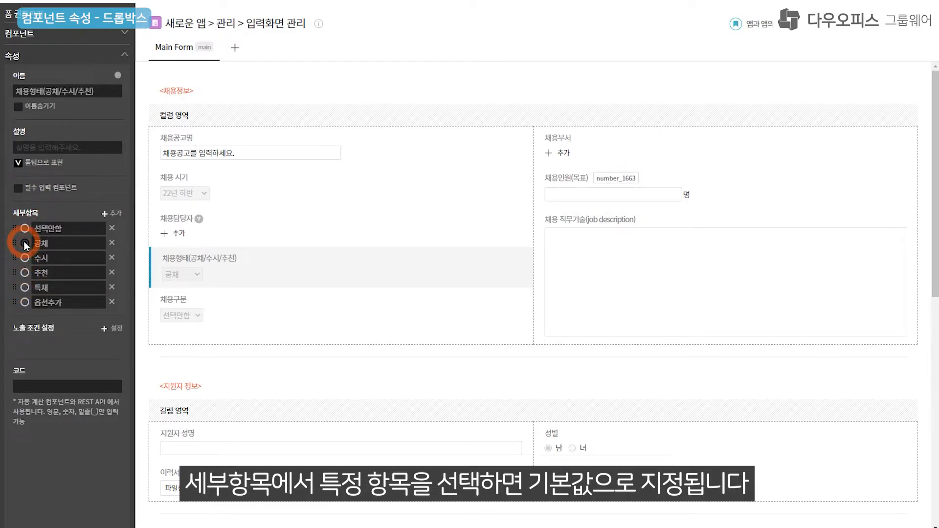
{"action": "left_click", "coordinate": [534, 361]}
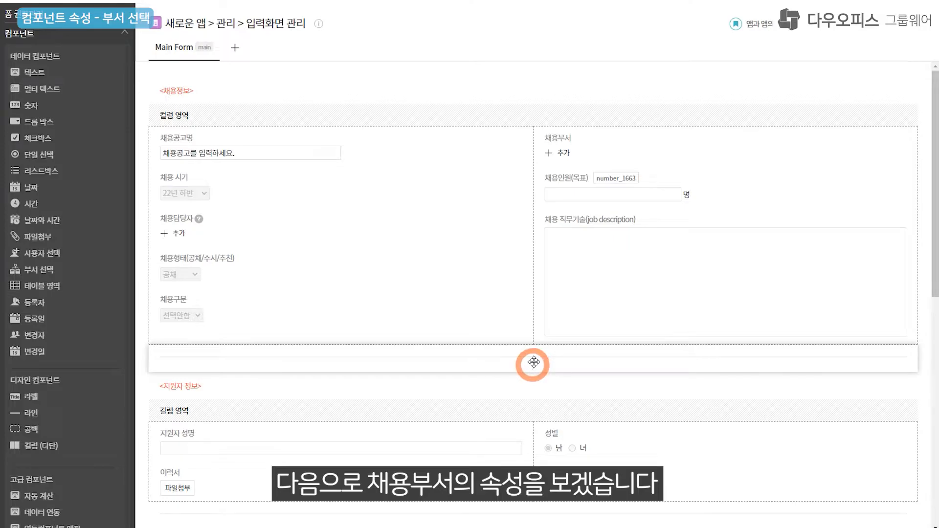
Check the 채용부서 component's department selection properties and try switching its 등록자의 부서를 기본값으로 지정 option
{"action": "left_click", "coordinate": [651, 145]}
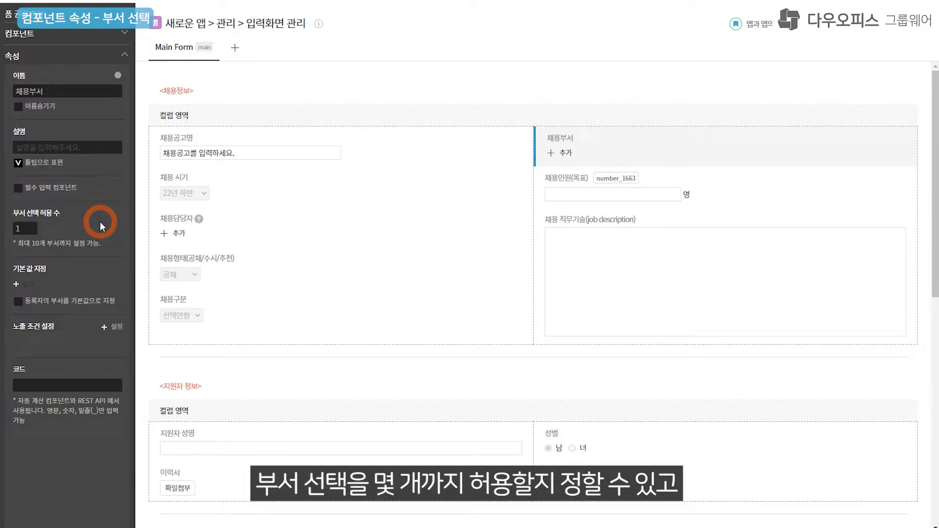
{"action": "left_click", "coordinate": [76, 303]}
{"action": "left_click", "coordinate": [75, 301]}
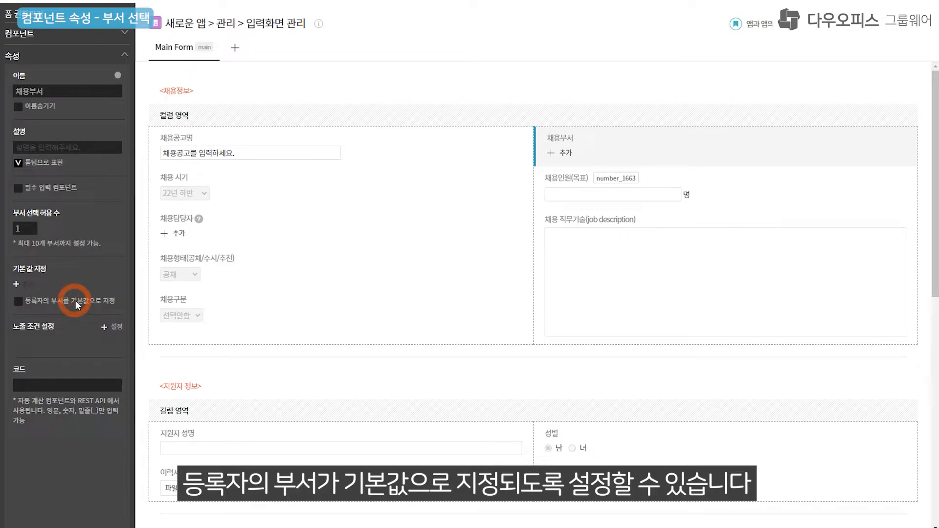
{"action": "left_click", "coordinate": [76, 300]}
{"action": "left_click", "coordinate": [76, 300]}
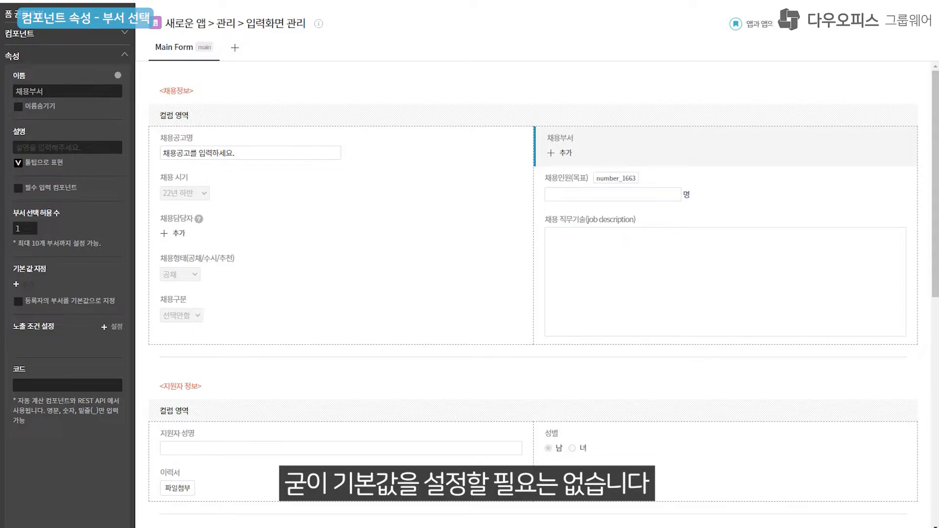
{"action": "left_click", "coordinate": [515, 241]}
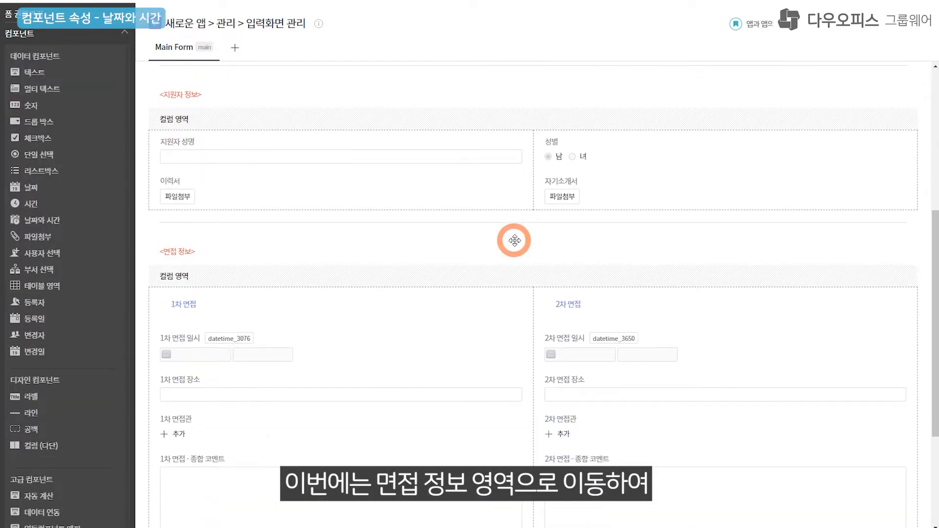
Add an alarm 30 minutes before 1차 면접 일시, sent by push and mail to 등록자, 채용담당자 and 1차 면접관
{"action": "scroll", "coordinate": [515, 240], "scroll_direction": "down", "scroll_amount": 3}
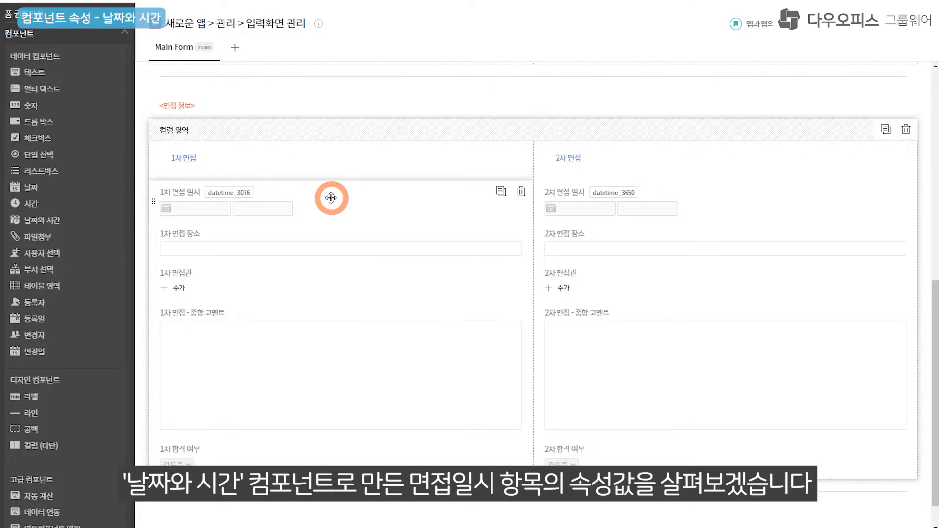
{"action": "left_click", "coordinate": [331, 198]}
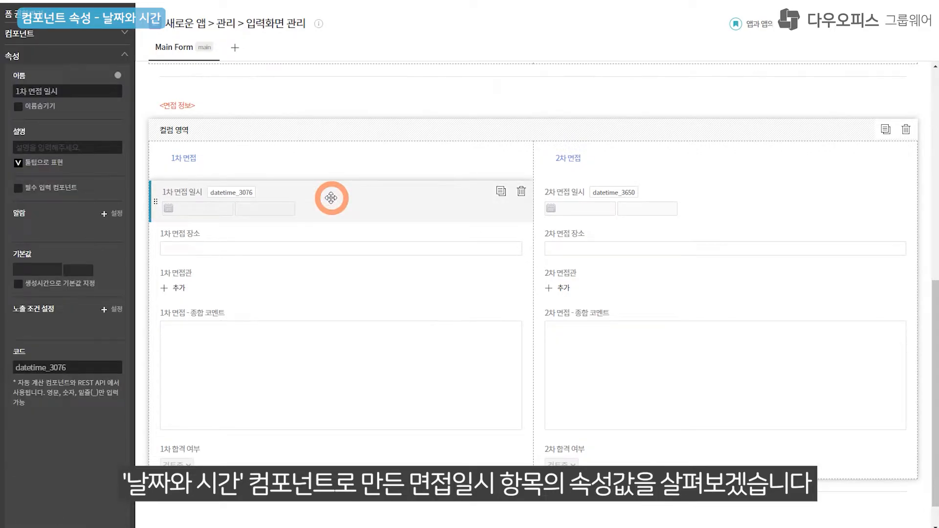
{"action": "left_click", "coordinate": [119, 214]}
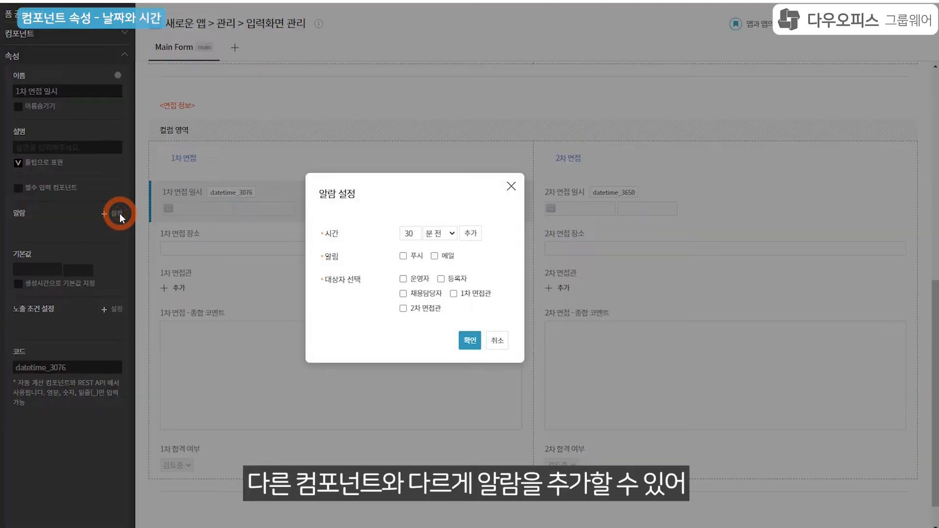
{"action": "left_click", "coordinate": [431, 256]}
{"action": "left_click", "coordinate": [434, 256]}
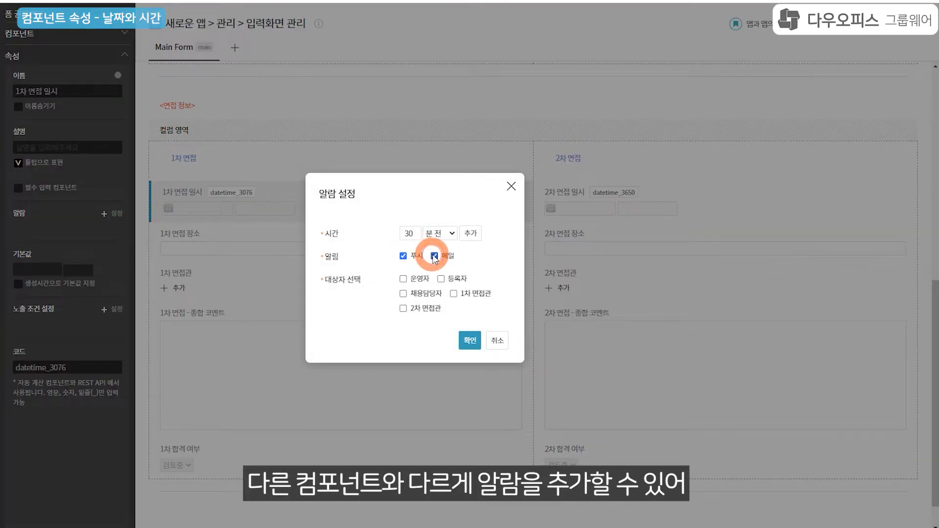
{"action": "left_click", "coordinate": [441, 278]}
{"action": "left_click", "coordinate": [403, 293]}
{"action": "left_click", "coordinate": [471, 234]}
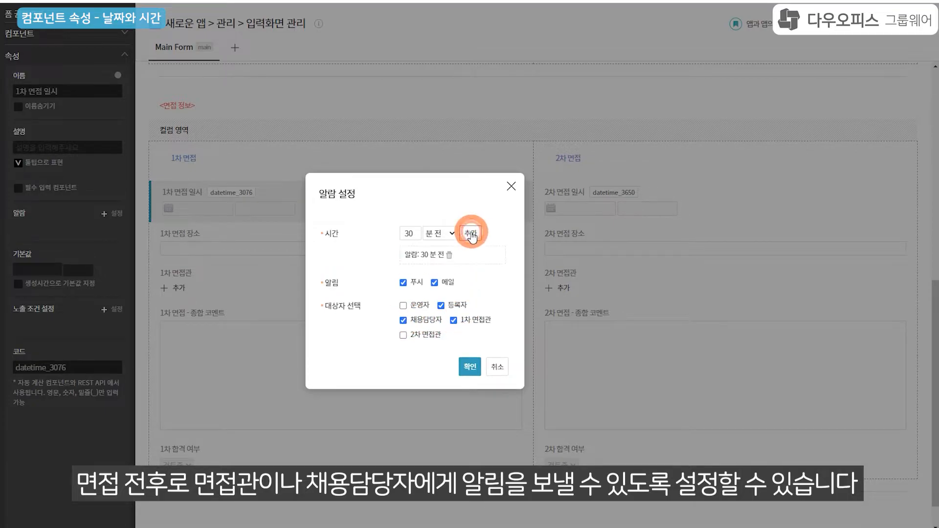
{"action": "left_click", "coordinate": [470, 368]}
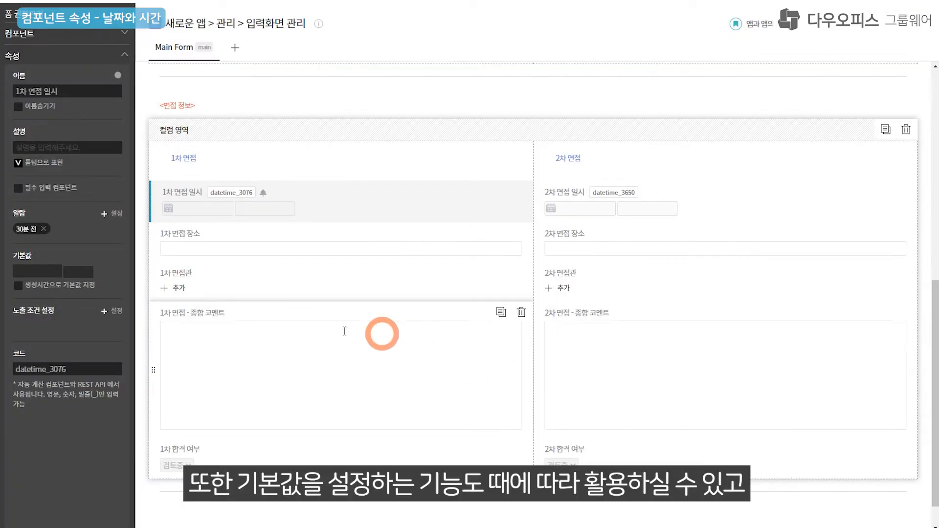
Try the default value settings of 1차 면접 일시, including 생성시간으로 기본값 지정 and picking a date
{"action": "left_click", "coordinate": [41, 272]}
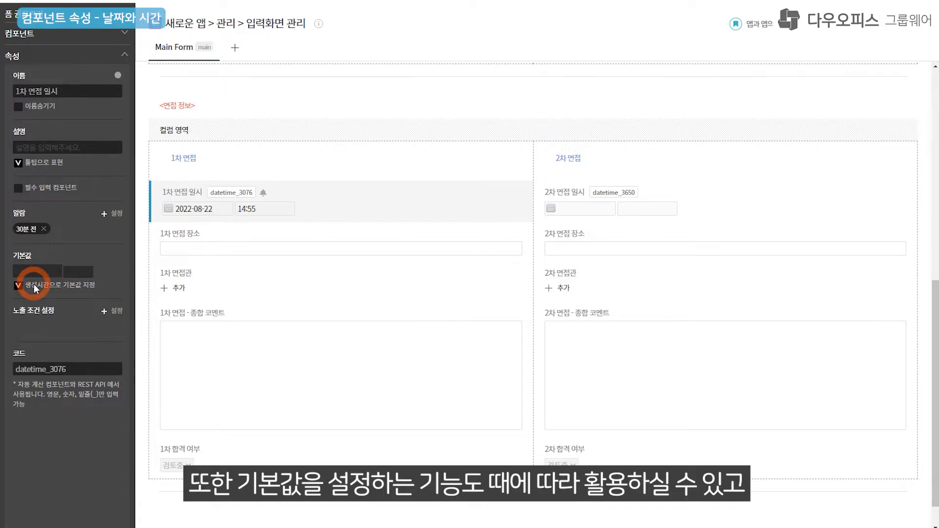
{"action": "left_click", "coordinate": [33, 272]}
{"action": "left_click", "coordinate": [50, 363]}
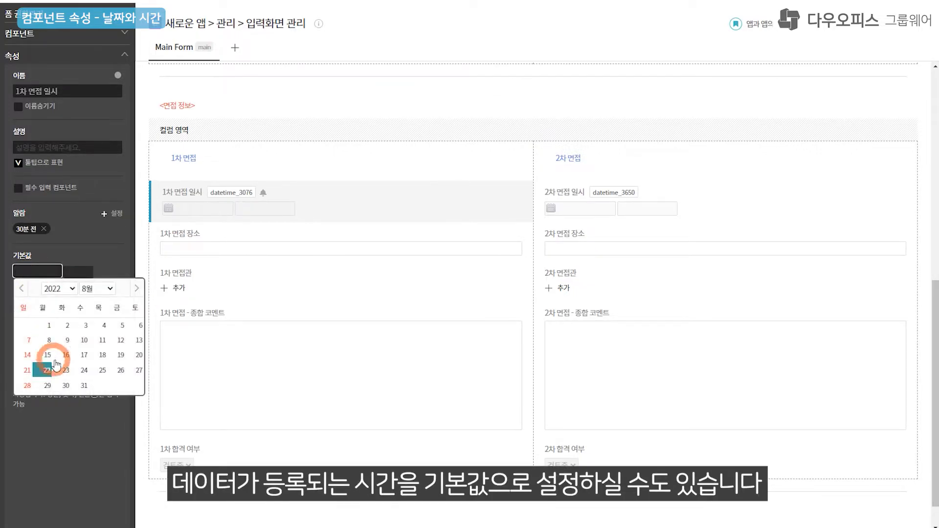
{"action": "left_click", "coordinate": [81, 270]}
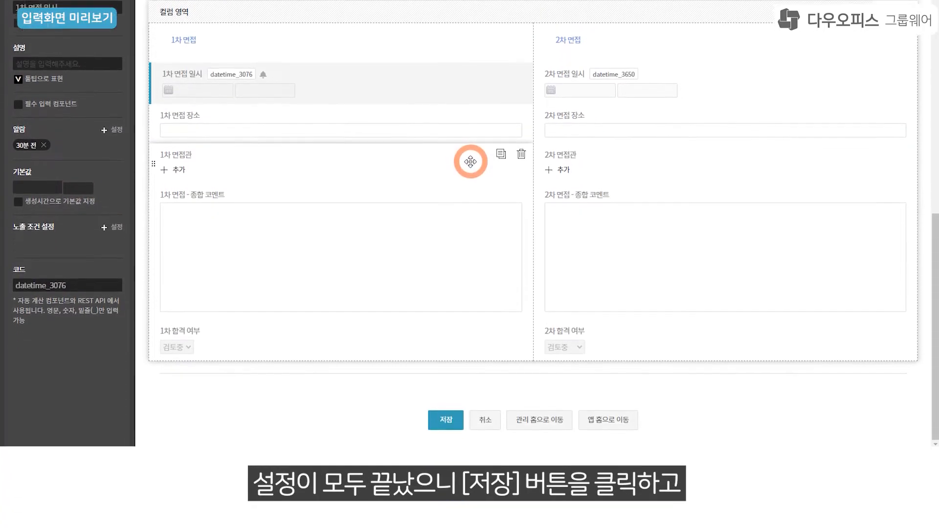
Save the input form and start registering a new record from the app's home screen
{"action": "left_click", "coordinate": [443, 365]}
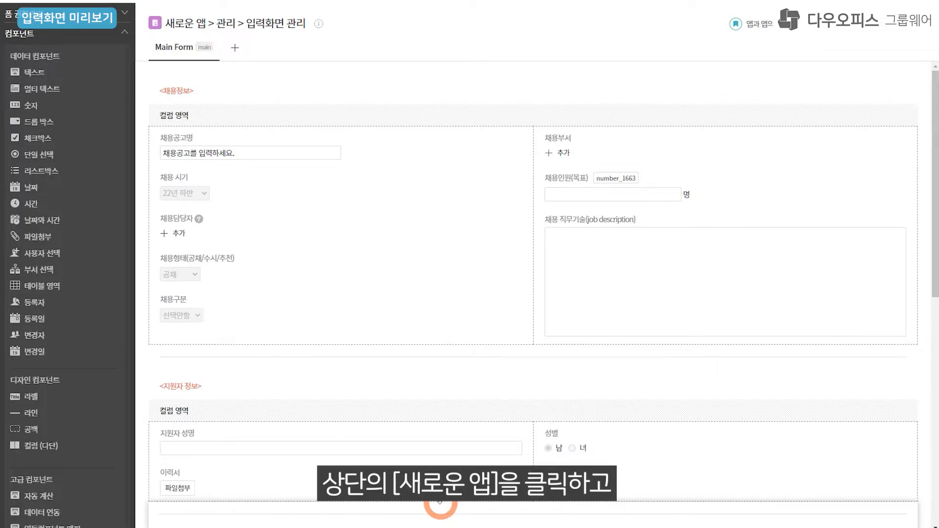
{"action": "left_click", "coordinate": [183, 26]}
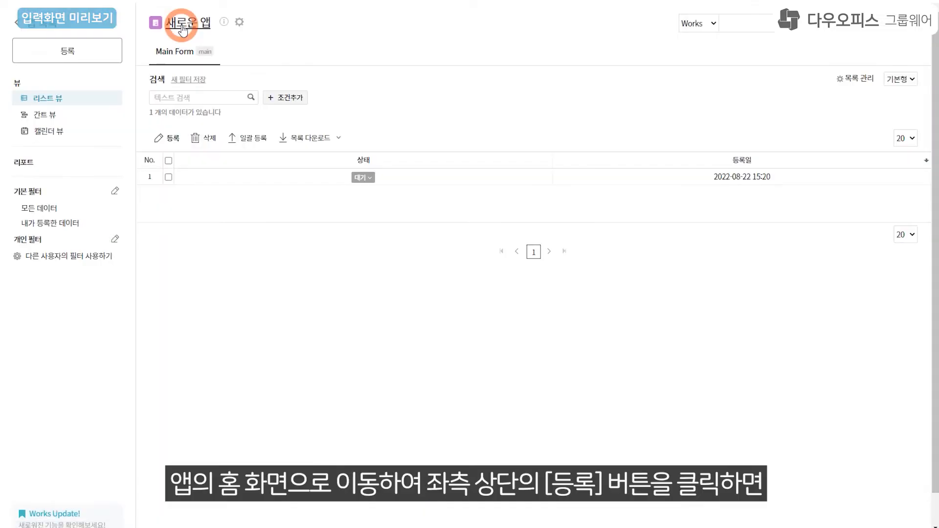
{"action": "left_click", "coordinate": [67, 53]}
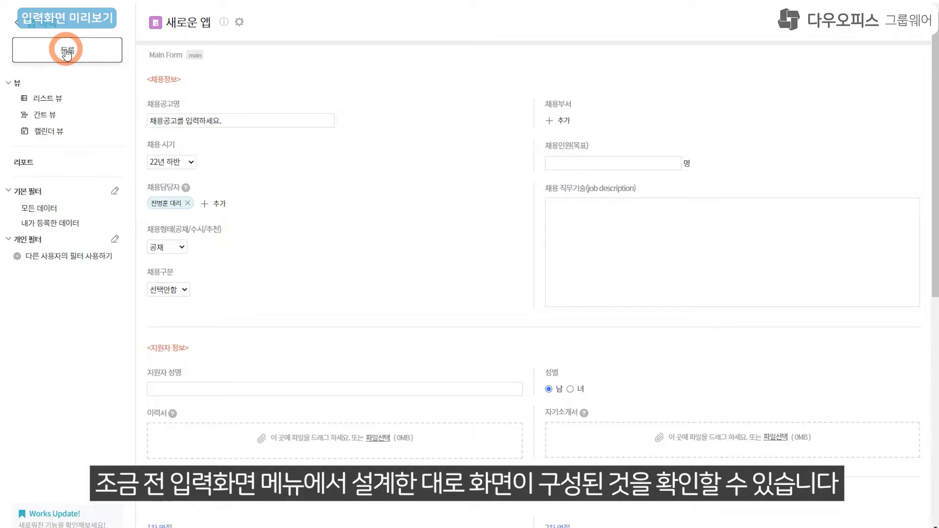
Enter the 채용정보: 채용공고명 "2022년 하반기 신입사원 공개채용 (개발센터)", 채용부서 개발1팀, 채용인원 5 and 직무기술 "웹 개발 (프론트엔드 개발자)"
{"action": "left_click", "coordinate": [208, 122]}
{"action": "type", "text": "2022ㄴ"}
{"action": "left_click", "coordinate": [642, 234]}
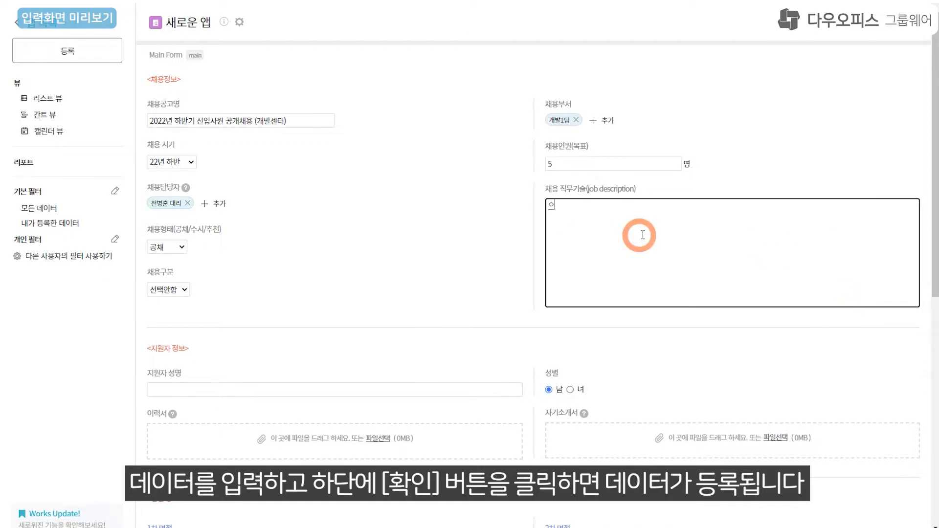
{"action": "left_click", "coordinate": [247, 194]}
{"action": "type", "text": "6층 1회"}
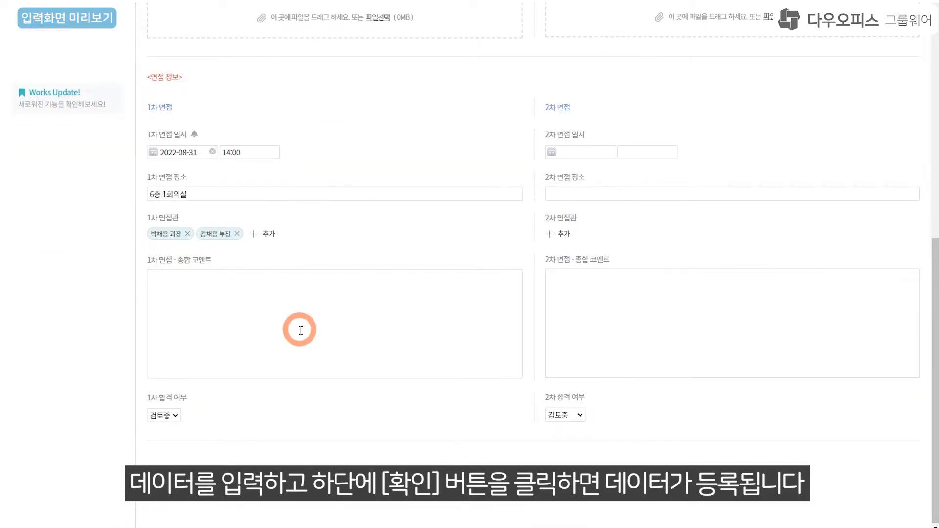
{"action": "left_click", "coordinate": [287, 330]}
{"action": "type", "text": "(예정)"}
{"action": "scroll", "coordinate": [489, 426], "scroll_direction": "down", "scroll_amount": 2}
{"action": "left_click", "coordinate": [515, 399]}
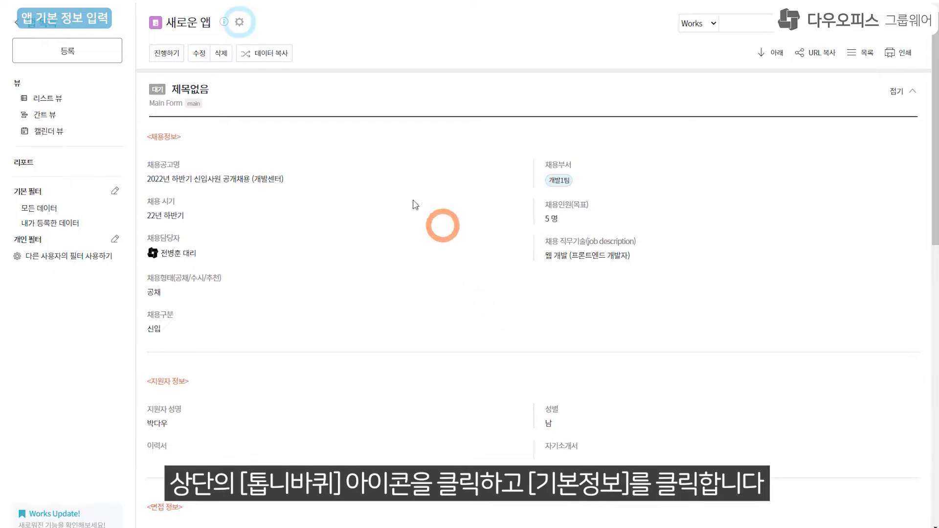
Open the app's basic information settings and set the app name to "[인사팀] 채용/면접 관리"
{"action": "left_click", "coordinate": [240, 24]}
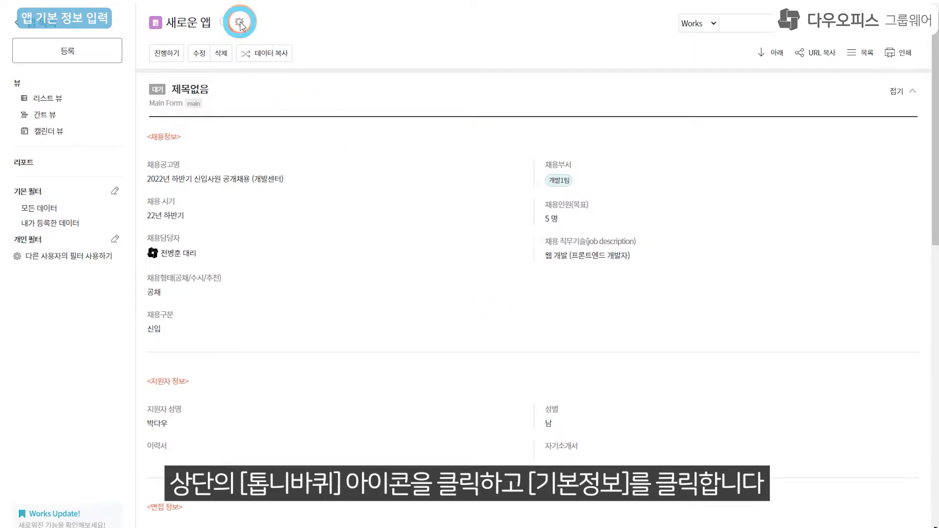
{"action": "left_click", "coordinate": [288, 196]}
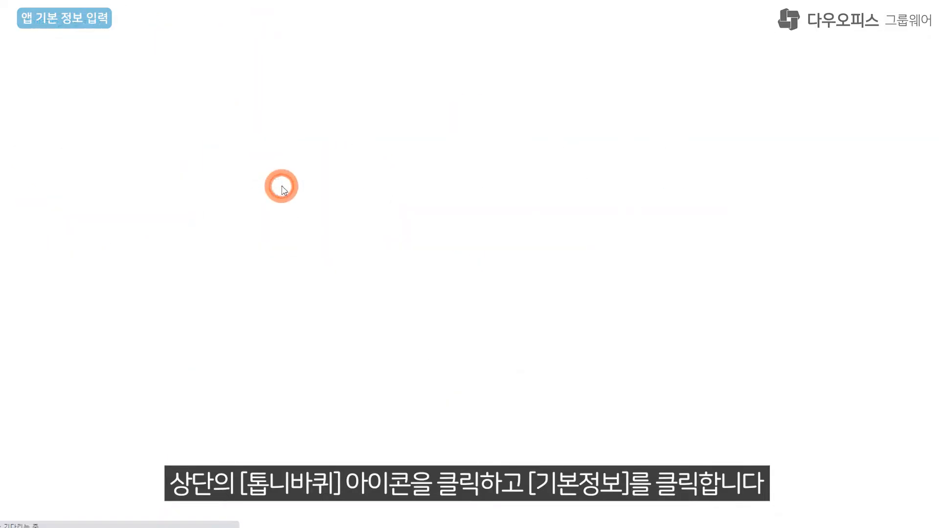
{"action": "left_click", "coordinate": [141, 72]}
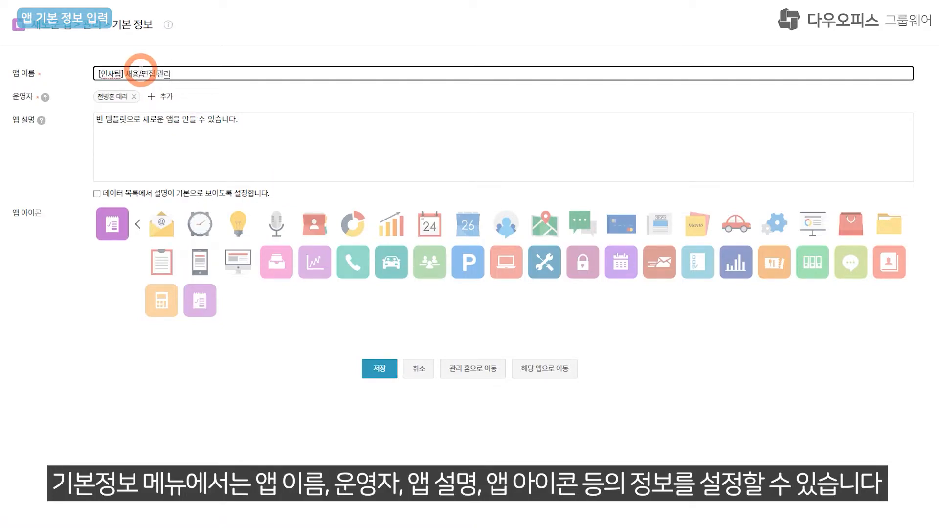
Replace the app description with two lines: "인사팀과 면접관이 활용하는 채용/면접 관리 앱입니다." and "면접 진행상황을 모두 관리하고, 기록합니다."
{"action": "triple_click", "coordinate": [155, 121]}
{"action": "type", "text": "인사팀과 면접관이 활용하는 채용/면접 관리 앱입니다."}
{"action": "key", "text": "Return"}
{"action": "type", "text": "면접 진행상황을 모두 관리하고, 기록합니다."}
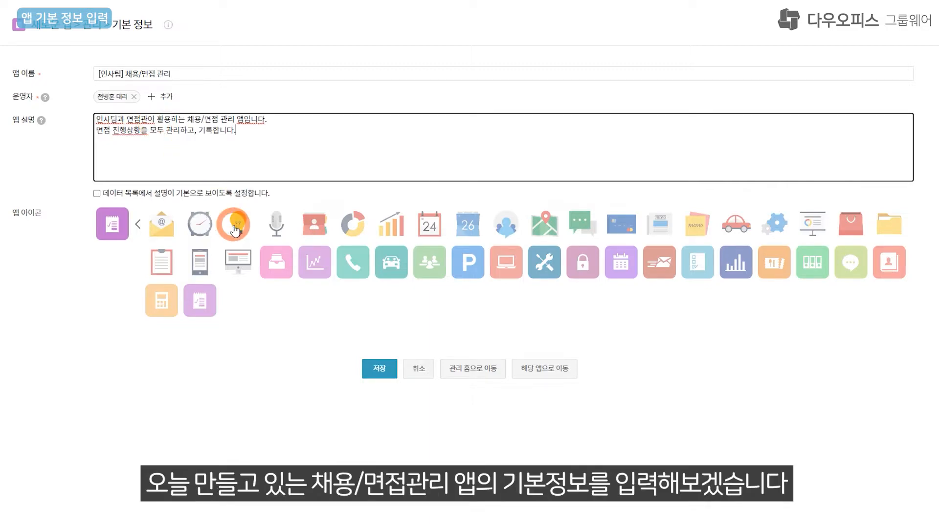
Choose the blue people icon for the app, add the 인사팀 members as operators and save the basic information
{"action": "left_click", "coordinate": [499, 216]}
{"action": "left_click", "coordinate": [336, 130]}
{"action": "left_click", "coordinate": [164, 96]}
{"action": "left_click", "coordinate": [798, 165]}
{"action": "left_click", "coordinate": [825, 214]}
{"action": "left_click", "coordinate": [446, 294]}
{"action": "left_click", "coordinate": [348, 127]}
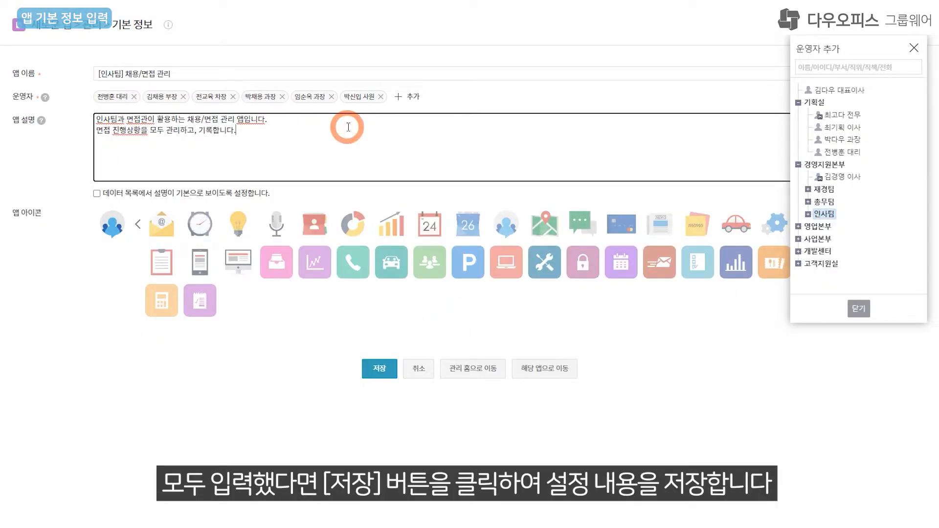
{"action": "left_click", "coordinate": [381, 368]}
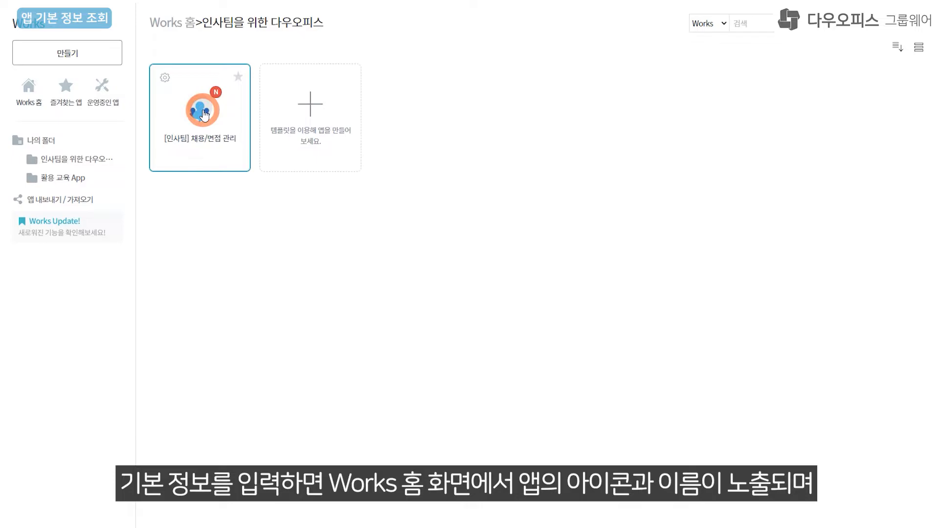
Open the [인사팀] 채용/면접 관리 app and view its description and operators
{"action": "left_click", "coordinate": [203, 111]}
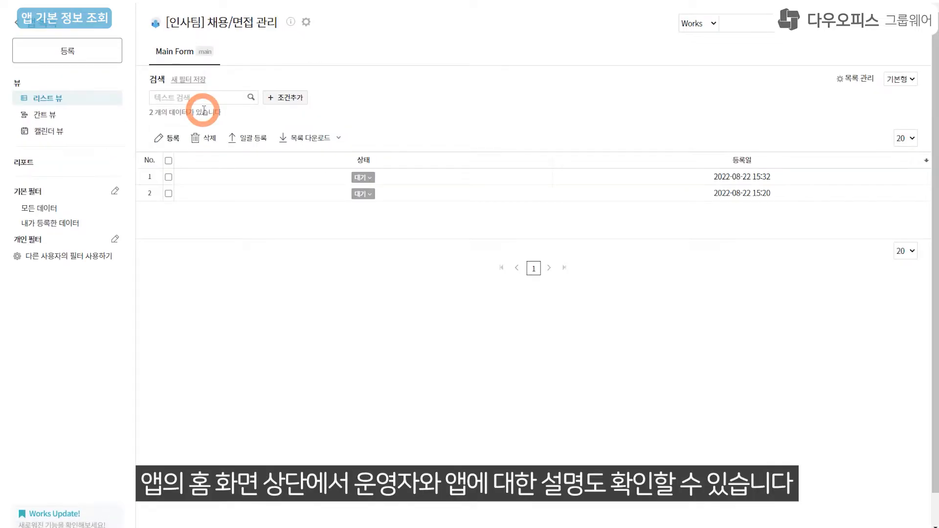
{"action": "left_click", "coordinate": [292, 23]}
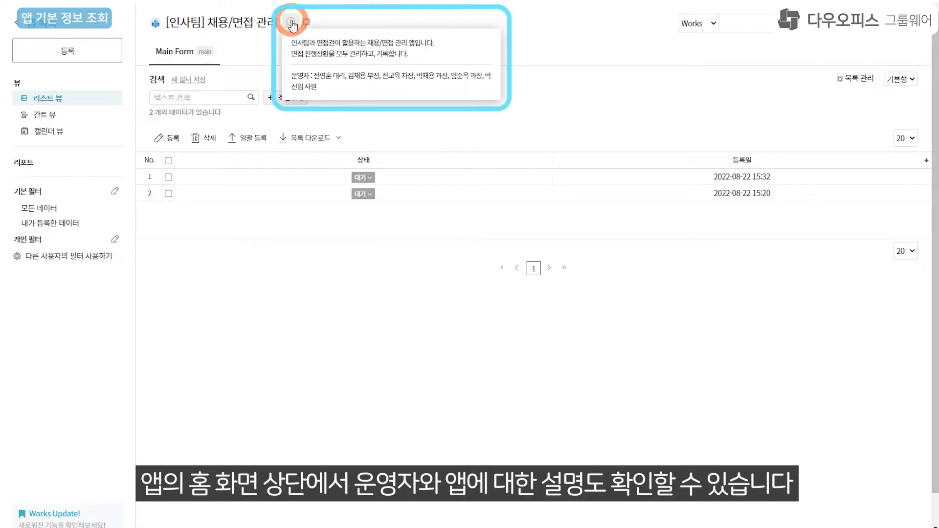
Open the app's process management and delete the 진행 and 완료 statuses from the flow
{"action": "left_click", "coordinate": [306, 23]}
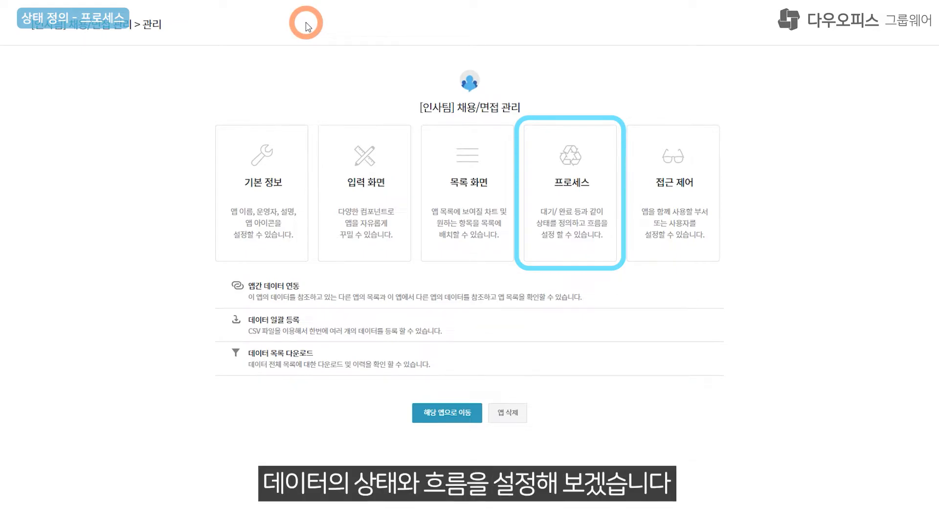
{"action": "left_click", "coordinate": [573, 186]}
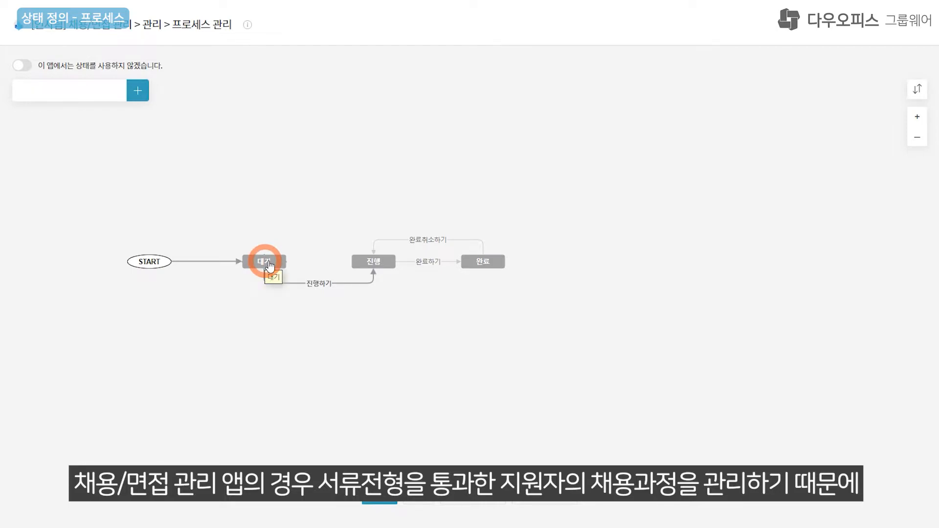
{"action": "left_click", "coordinate": [368, 260]}
{"action": "key", "text": "Delete"}
{"action": "left_click", "coordinate": [501, 262]}
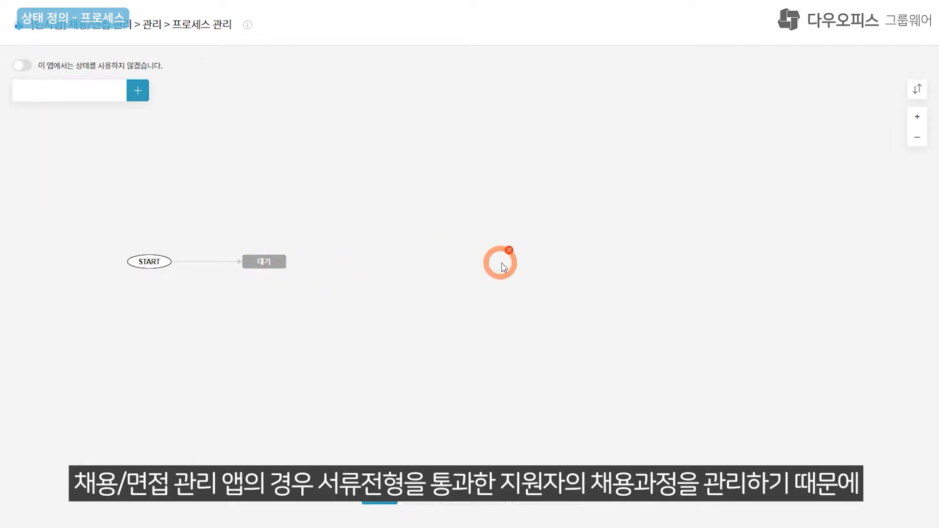
{"action": "key", "text": "Delete"}
Rename the 대기 status in the process flow as 서류합격
{"action": "left_click", "coordinate": [263, 261]}
{"action": "double_click", "coordinate": [80, 173]}
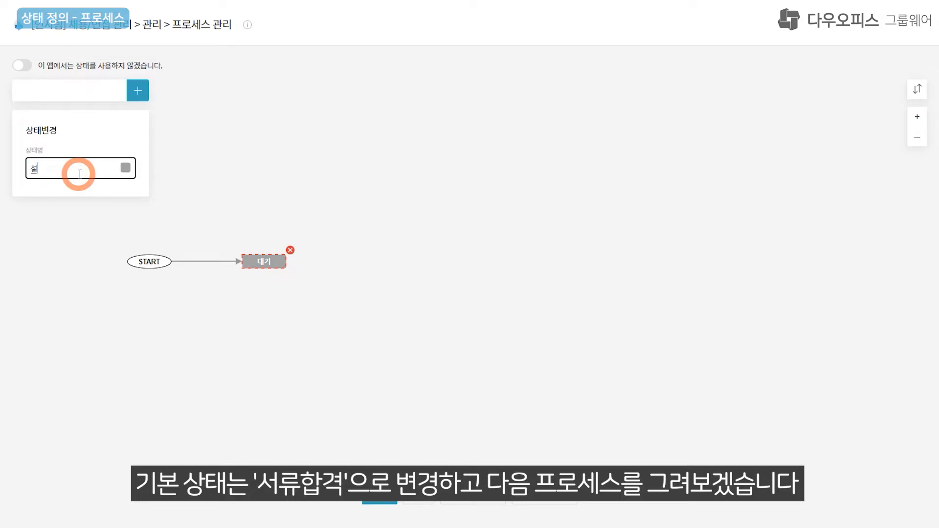
{"action": "type", "text": "서류합격"}
{"action": "left_click", "coordinate": [242, 230]}
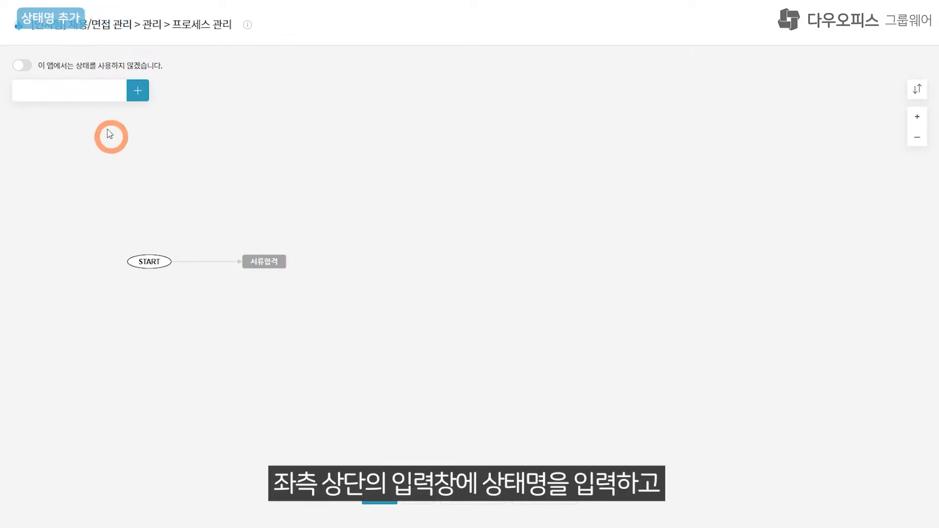
Add four new statuses to the process: 1차 면접, 2차 면접, 불합격 and 최종합격
{"action": "left_click", "coordinate": [78, 92]}
{"action": "type", "text": "1차 면접"}
{"action": "left_click", "coordinate": [138, 91]}
{"action": "type", "text": "2차 면접"}
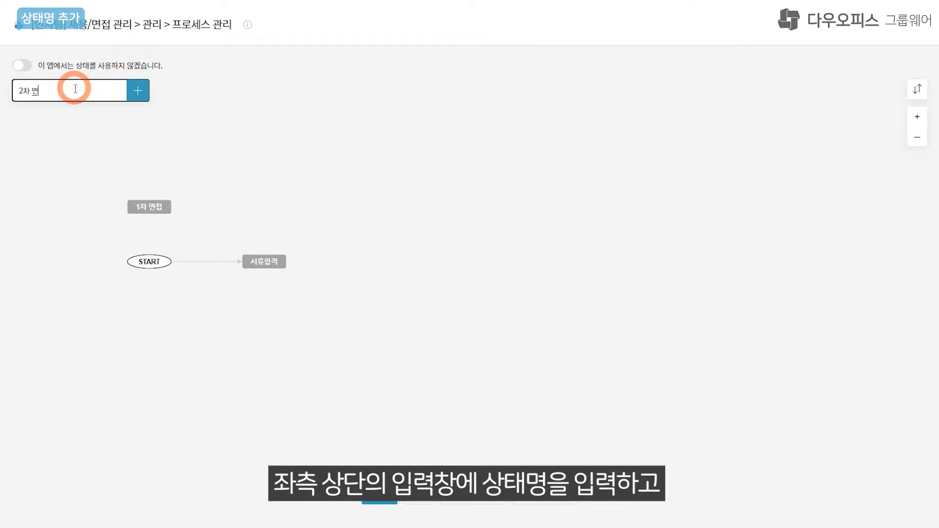
{"action": "left_click", "coordinate": [137, 90]}
{"action": "type", "text": "불합격"}
{"action": "key", "text": "Return"}
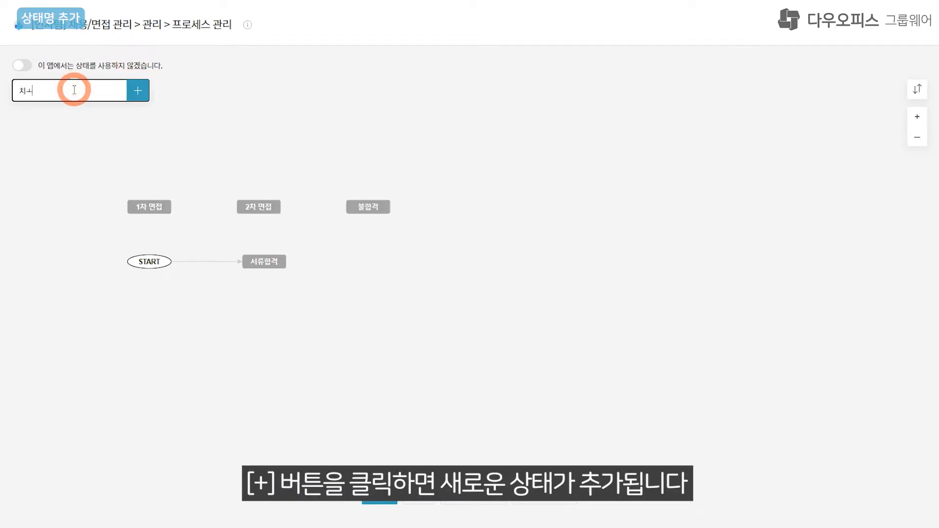
{"action": "type", "text": "최종합격"}
{"action": "left_click", "coordinate": [137, 90]}
Arrange 1차 면접, 2차 면접 and 최종합격 in a row after 서류합격, with 불합격 below 2차 면접
{"action": "left_click_drag", "start_coordinate": [149, 206], "coordinate": [363, 262]}
{"action": "left_click_drag", "start_coordinate": [259, 206], "coordinate": [460, 262]}
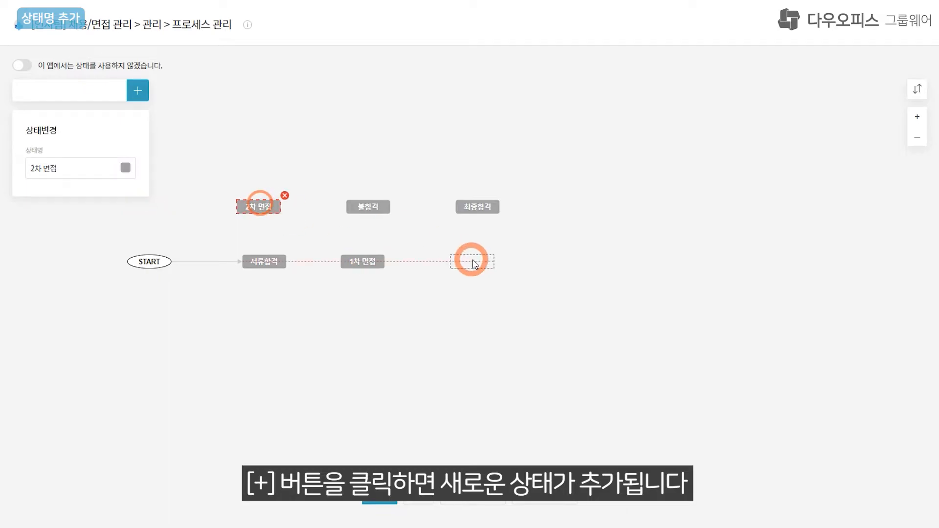
{"action": "left_click_drag", "start_coordinate": [379, 208], "coordinate": [461, 344]}
{"action": "left_click_drag", "start_coordinate": [482, 204], "coordinate": [559, 262]}
{"action": "left_click", "coordinate": [549, 331]}
Colour the 1차 면접 status yellow and the 2차 면접 status orange
{"action": "left_click", "coordinate": [361, 262]}
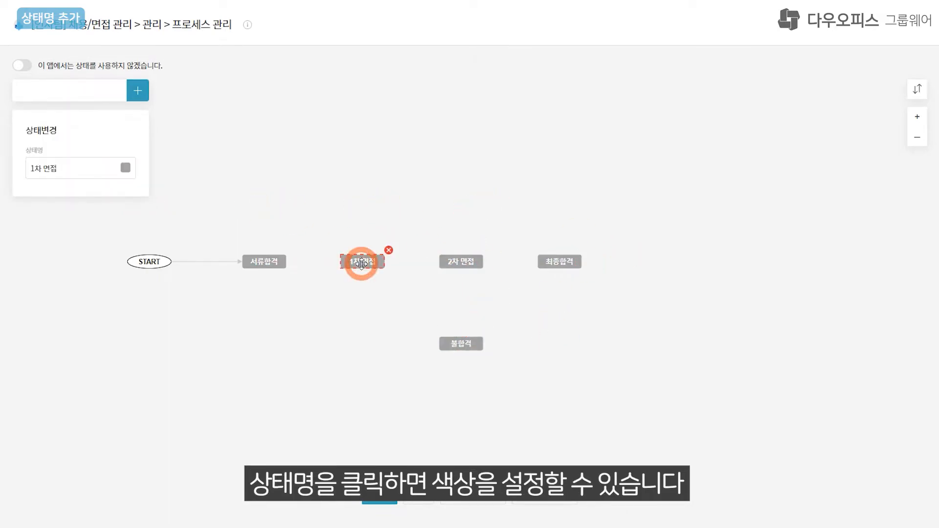
{"action": "left_click", "coordinate": [126, 168]}
{"action": "left_click", "coordinate": [193, 179]}
{"action": "left_click", "coordinate": [461, 262]}
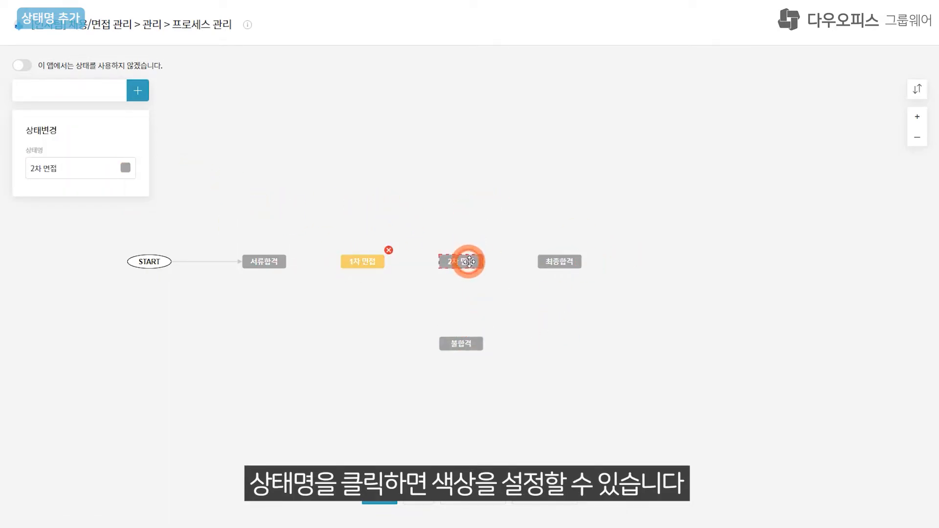
{"action": "left_click", "coordinate": [129, 169]}
{"action": "left_click", "coordinate": [179, 163]}
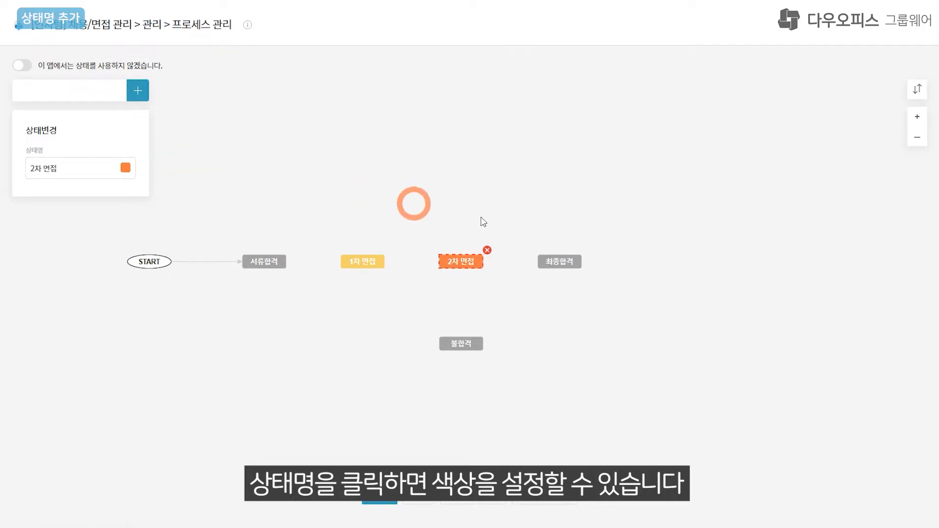
Colour the 최종합격 status dark green and the 불합격 status black
{"action": "left_click", "coordinate": [545, 258]}
{"action": "left_click", "coordinate": [126, 167]}
{"action": "left_click", "coordinate": [146, 173]}
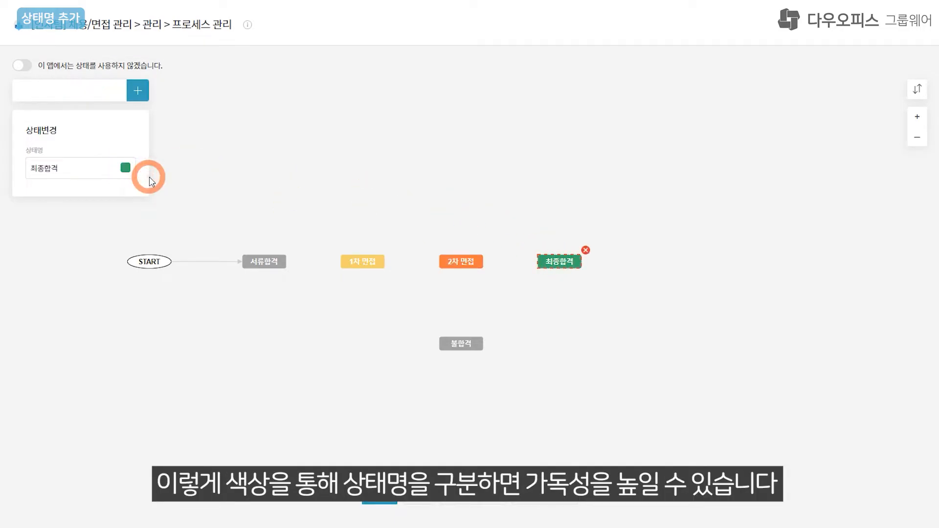
{"action": "left_click", "coordinate": [474, 340]}
{"action": "left_click", "coordinate": [125, 167]}
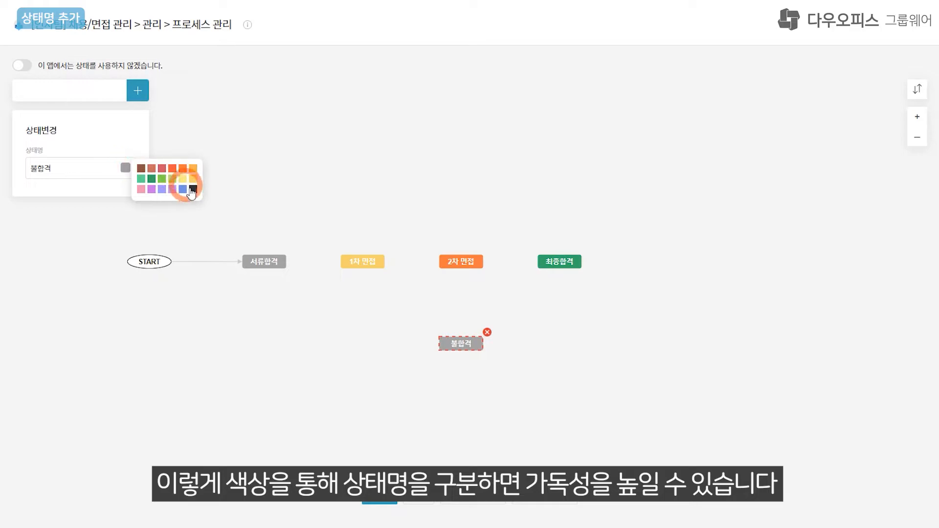
{"action": "left_click", "coordinate": [193, 189]}
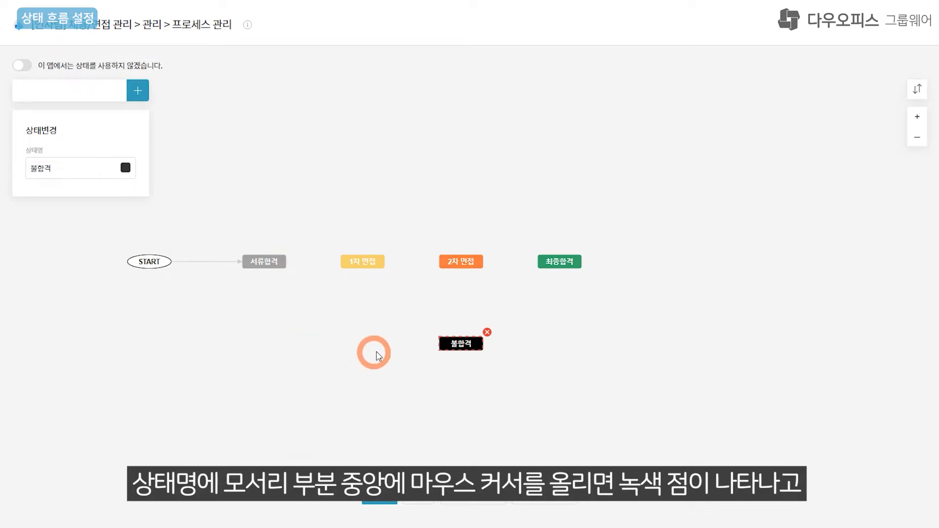
Connect 서류합격 to 1차 면접 as 진행하기, changeable by 운영자, 등록자 and 채용담당자, notifying 채용담당자 and 1차 면접관
{"action": "mouse_move", "coordinate": [286, 261]}
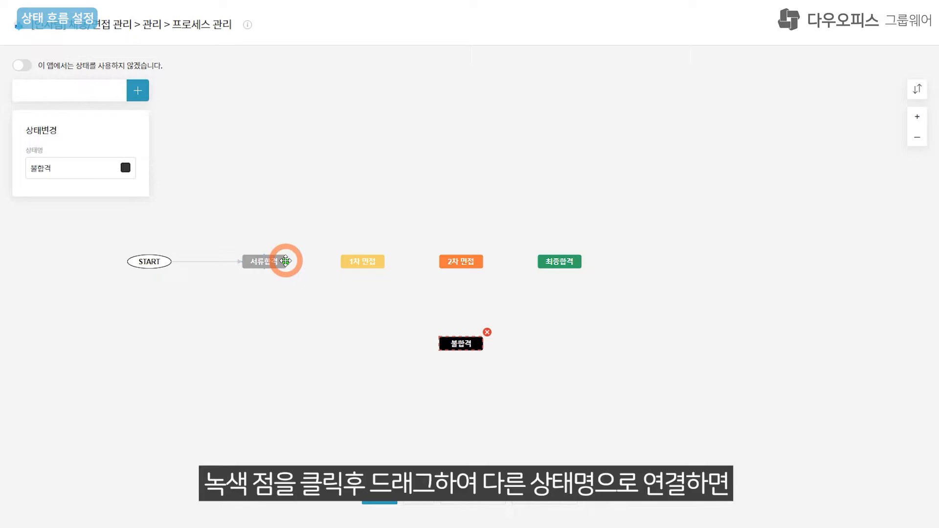
{"action": "left_click_drag", "start_coordinate": [286, 261], "coordinate": [348, 260]}
{"action": "left_click", "coordinate": [100, 174]}
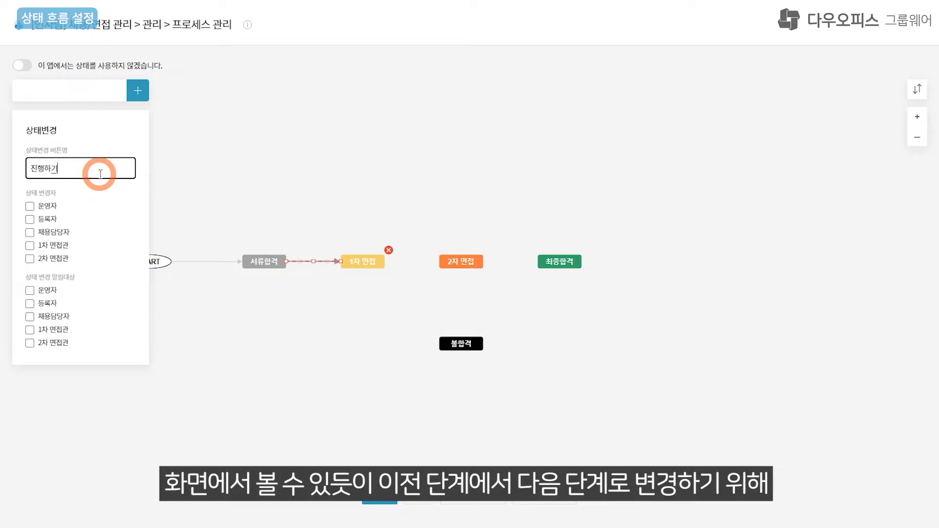
{"action": "left_click", "coordinate": [30, 206]}
{"action": "left_click", "coordinate": [30, 219]}
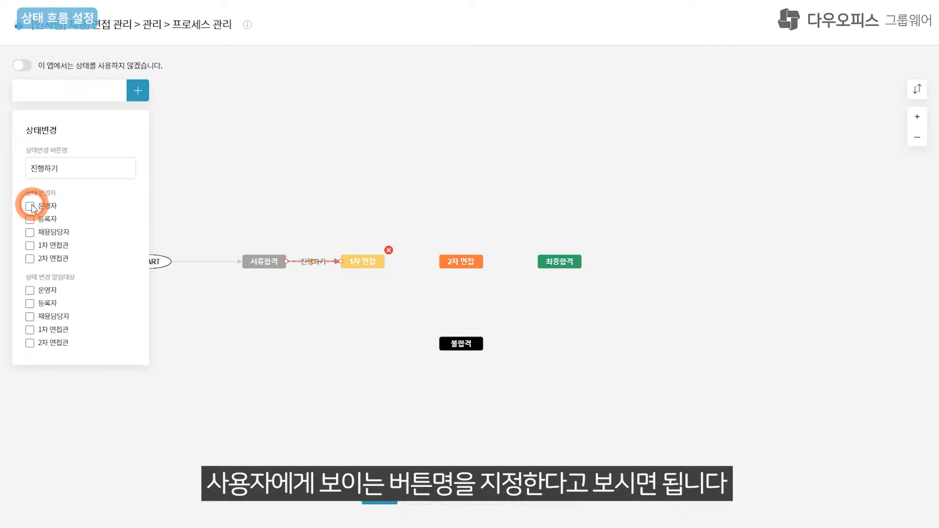
{"action": "left_click", "coordinate": [30, 232]}
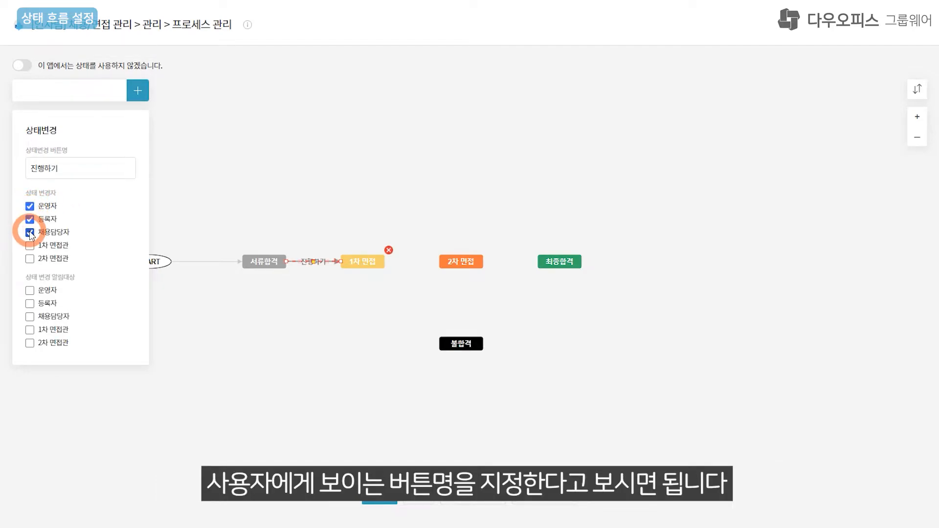
{"action": "left_click", "coordinate": [30, 317]}
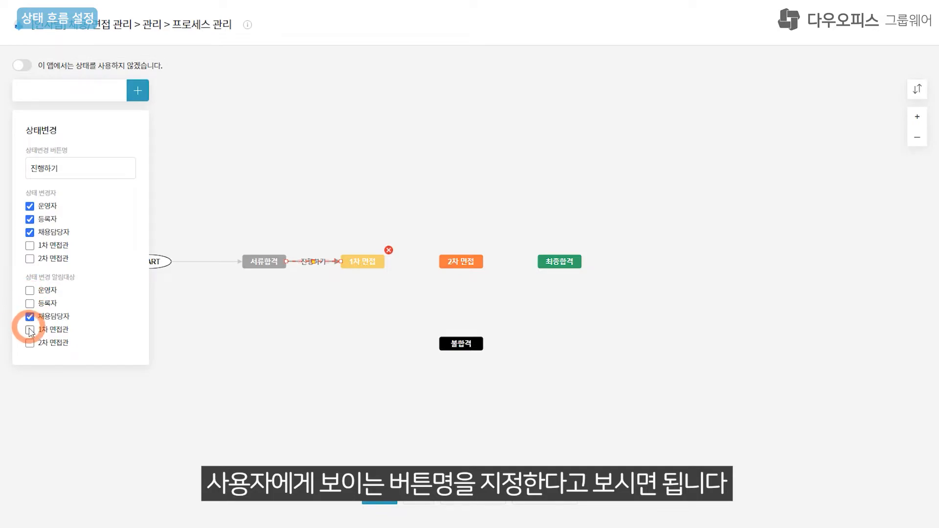
{"action": "left_click", "coordinate": [30, 330]}
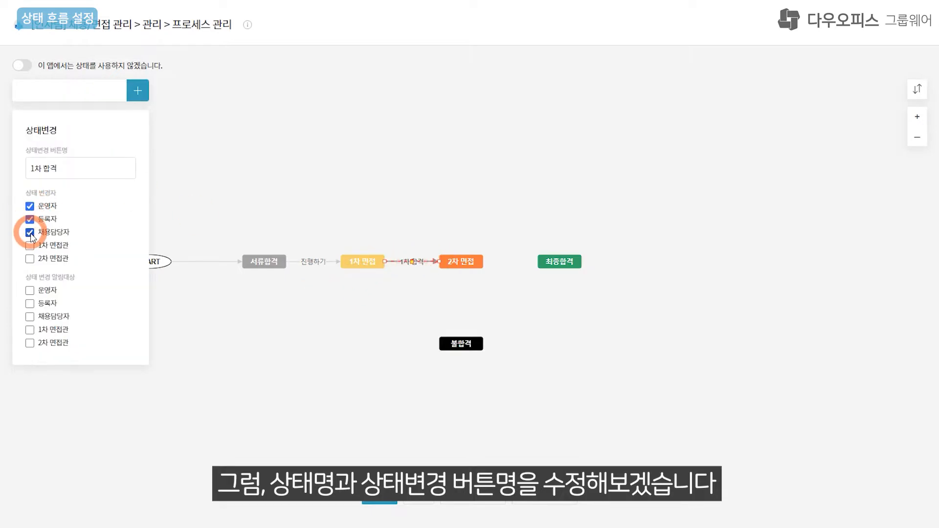
Name the transition from 2차 면접 to 최종합격 2차 합격 and select 등록자 as a status changer
{"action": "left_click", "coordinate": [292, 314]}
{"action": "left_click", "coordinate": [42, 164]}
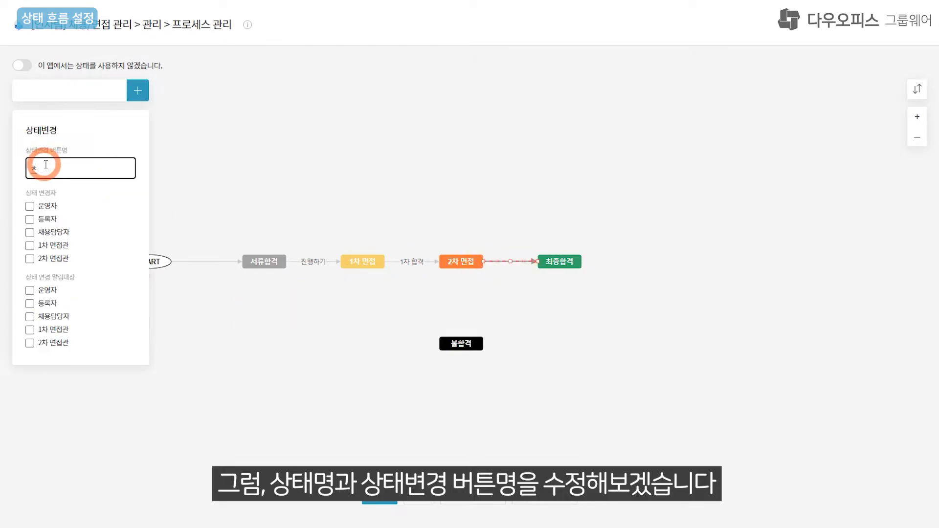
{"action": "type", "text": "2차 합격"}
{"action": "left_click", "coordinate": [29, 224]}
Connect 1차 면접 to 불합격 with the button name 불합격, changeable by 운영자, 등록자, 채용담당자 and 1차 면접관
{"action": "left_click_drag", "start_coordinate": [362, 267], "coordinate": [442, 345]}
{"action": "left_click", "coordinate": [42, 168]}
{"action": "type", "text": "불합격"}
{"action": "left_click", "coordinate": [30, 206]}
{"action": "left_click", "coordinate": [30, 219]}
{"action": "left_click", "coordinate": [30, 232]}
{"action": "left_click", "coordinate": [30, 246]}
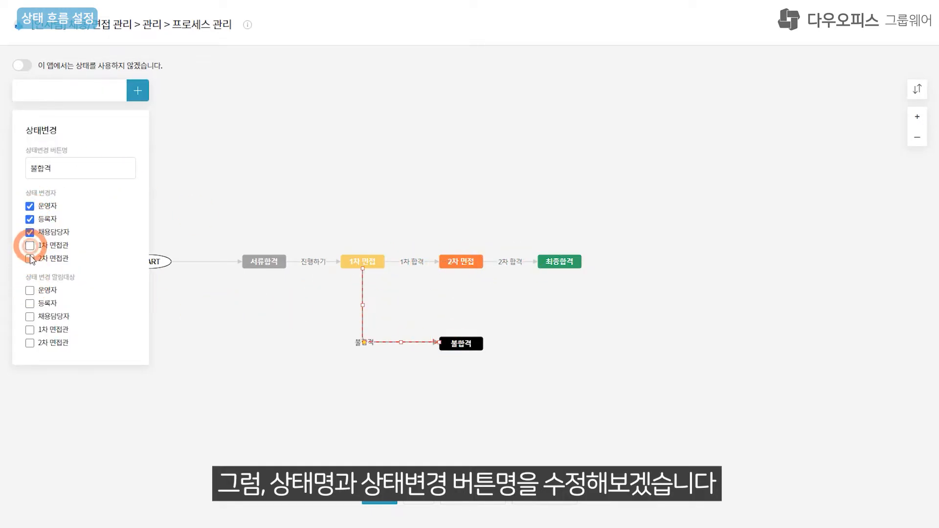
Connect 2차 면접 to 불합격 with the button name 불합격, changeable by 운영자 and 채용담당자, notifying 1차 면접관
{"action": "left_click", "coordinate": [512, 270]}
{"action": "left_click_drag", "start_coordinate": [461, 267], "coordinate": [462, 341]}
{"action": "left_click", "coordinate": [76, 167]}
{"action": "type", "text": "불합격"}
{"action": "left_click", "coordinate": [30, 205]}
{"action": "left_click", "coordinate": [54, 231]}
{"action": "left_click", "coordinate": [59, 328]}
{"action": "left_click", "coordinate": [239, 319]}
Connect 최종합격 back to 서류합격 above the flow as 처음으로 초기화, changeable by 운영자, 등록자 and 채용담당자, and save the process
{"action": "mouse_move", "coordinate": [560, 254]}
{"action": "left_mouse_down"}
{"action": "mouse_move", "coordinate": [519, 183]}
{"action": "mouse_move", "coordinate": [265, 254]}
{"action": "left_mouse_up"}
{"action": "left_click_drag", "start_coordinate": [411, 257], "coordinate": [412, 189]}
{"action": "left_click", "coordinate": [69, 167]}
{"action": "type", "text": "처음으로 초기화"}
{"action": "left_click", "coordinate": [46, 206]}
{"action": "left_click", "coordinate": [48, 219]}
{"action": "left_click", "coordinate": [61, 233]}
{"action": "left_click", "coordinate": [209, 358]}
{"action": "left_click", "coordinate": [384, 503]}
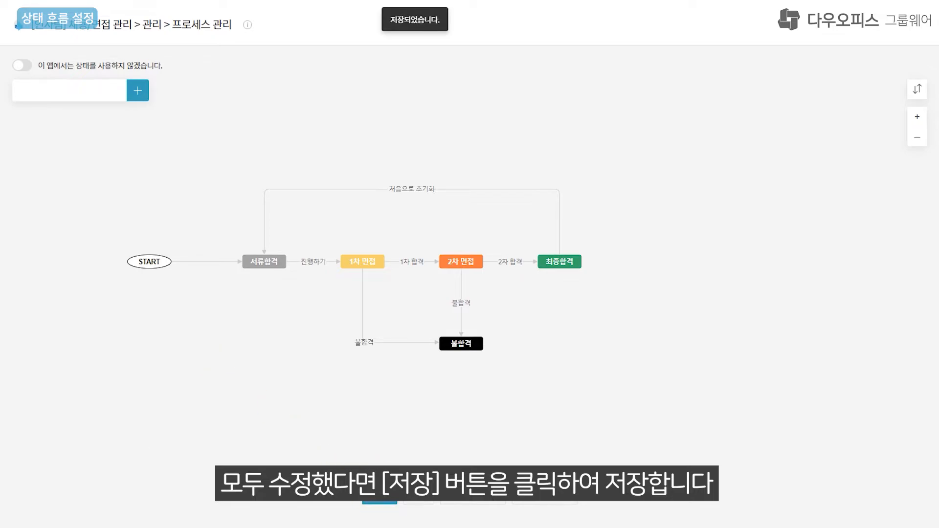
{"action": "left_click", "coordinate": [439, 373]}
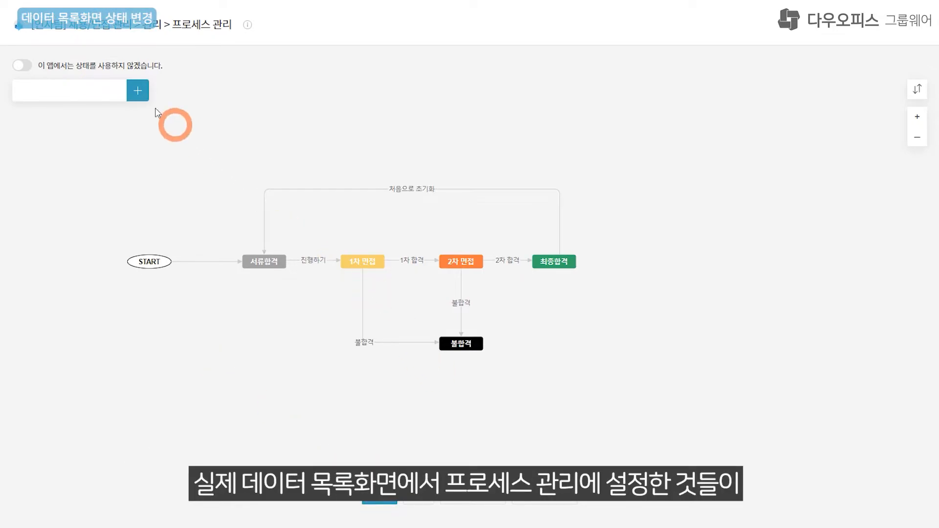
Open the app's data list and run the first record through 진행하기, 1차 합격, 2차 합격 and 처음으로 초기화
{"action": "left_click", "coordinate": [88, 28]}
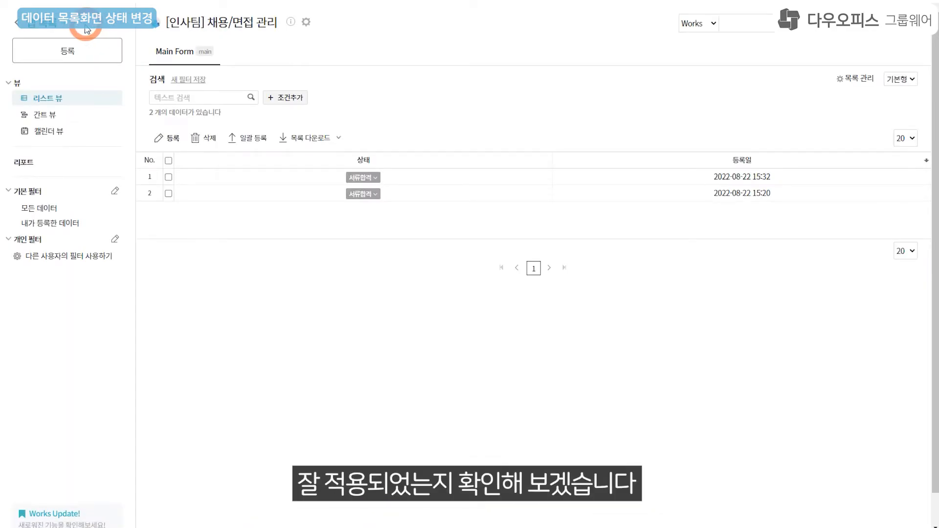
{"action": "left_click", "coordinate": [372, 180]}
{"action": "left_click", "coordinate": [371, 189]}
{"action": "left_click", "coordinate": [371, 181]}
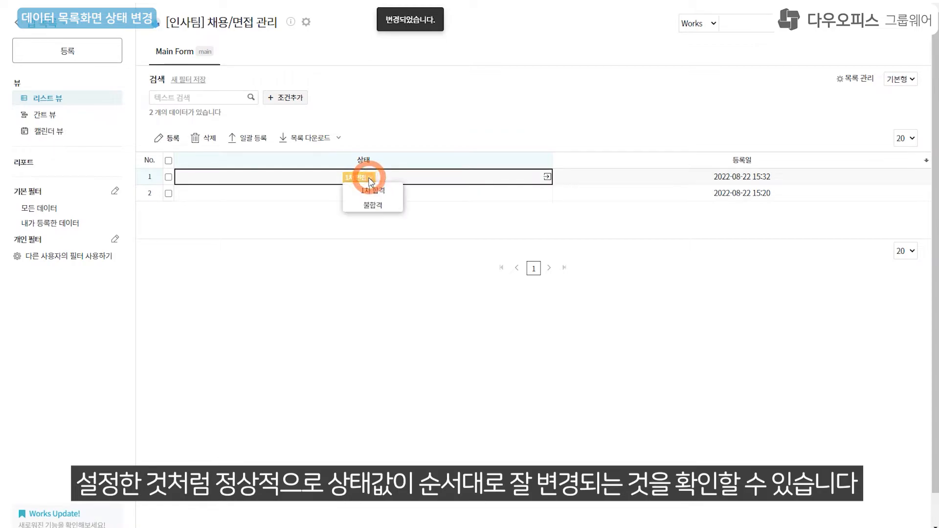
{"action": "left_click", "coordinate": [370, 191]}
{"action": "left_click", "coordinate": [370, 179]}
{"action": "left_click", "coordinate": [369, 190]}
{"action": "left_click", "coordinate": [370, 179]}
{"action": "left_click", "coordinate": [371, 189]}
Test the second record's status changes with 진행하기 and 불합격
{"action": "left_click", "coordinate": [371, 194]}
{"action": "left_click", "coordinate": [370, 205]}
{"action": "left_click", "coordinate": [370, 194]}
{"action": "left_click", "coordinate": [379, 221]}
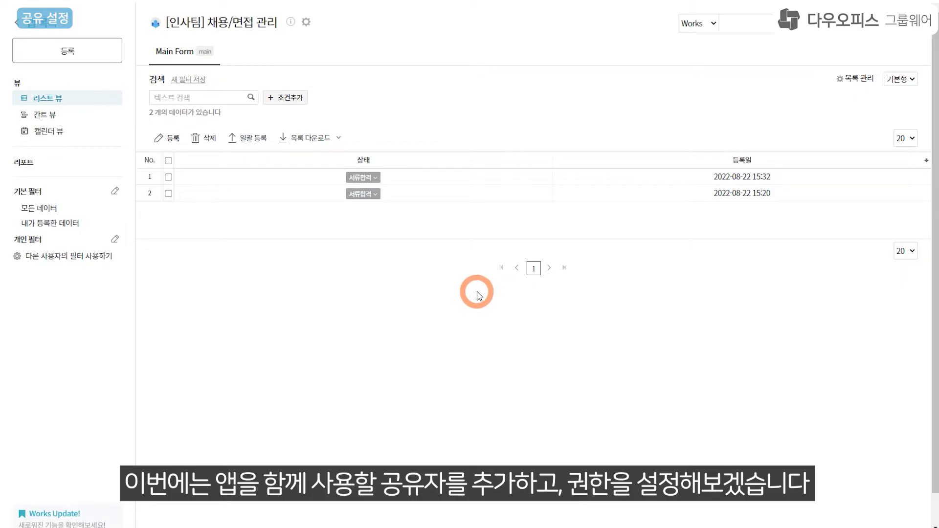
Open the app's access control settings and share the app with the 인사팀 department
{"action": "left_click", "coordinate": [306, 25]}
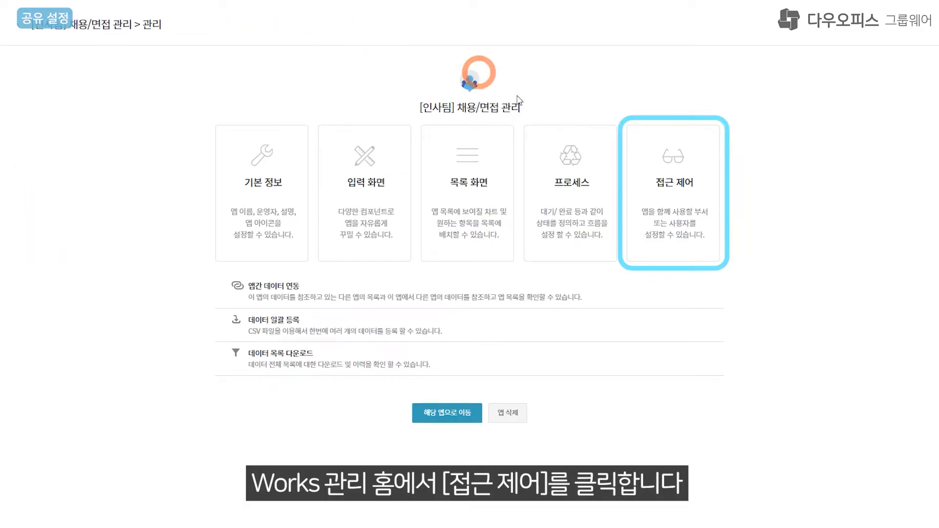
{"action": "left_click", "coordinate": [674, 186]}
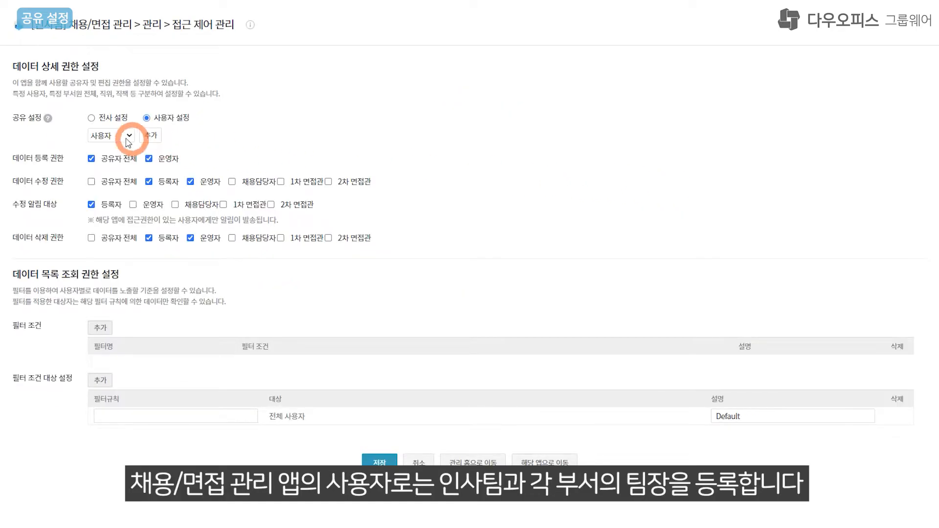
{"action": "left_click", "coordinate": [128, 135]}
{"action": "left_click", "coordinate": [139, 146]}
{"action": "left_click", "coordinate": [151, 135]}
{"action": "left_click", "coordinate": [825, 142]}
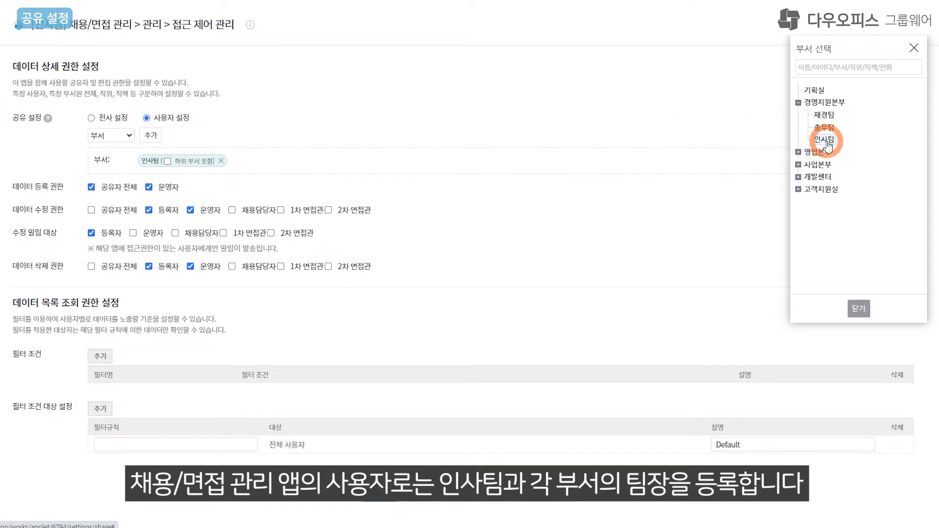
Share the app with everyone whose 직책 is 팀장
{"action": "left_click", "coordinate": [122, 135]}
{"action": "left_click", "coordinate": [119, 202]}
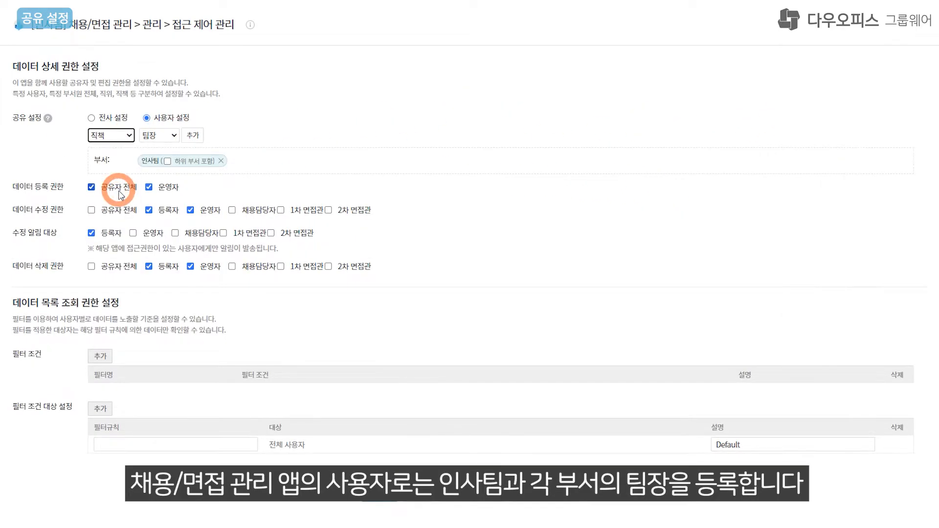
{"action": "left_click", "coordinate": [195, 136]}
Share the app with the 대표이사 as an individual user and close the user selection
{"action": "left_click", "coordinate": [126, 136]}
{"action": "left_click", "coordinate": [115, 145]}
{"action": "left_click", "coordinate": [153, 138]}
{"action": "left_click", "coordinate": [787, 160]}
{"action": "left_click", "coordinate": [826, 92]}
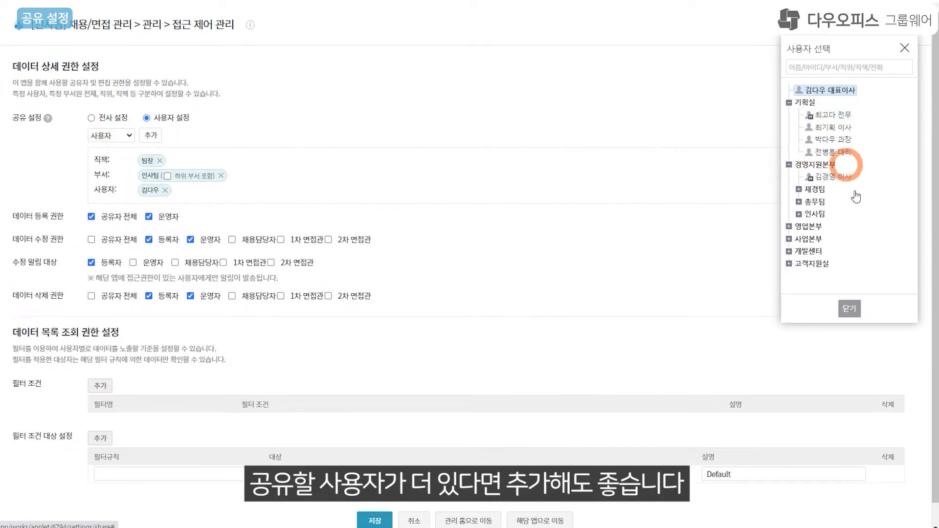
{"action": "left_click", "coordinate": [850, 308]}
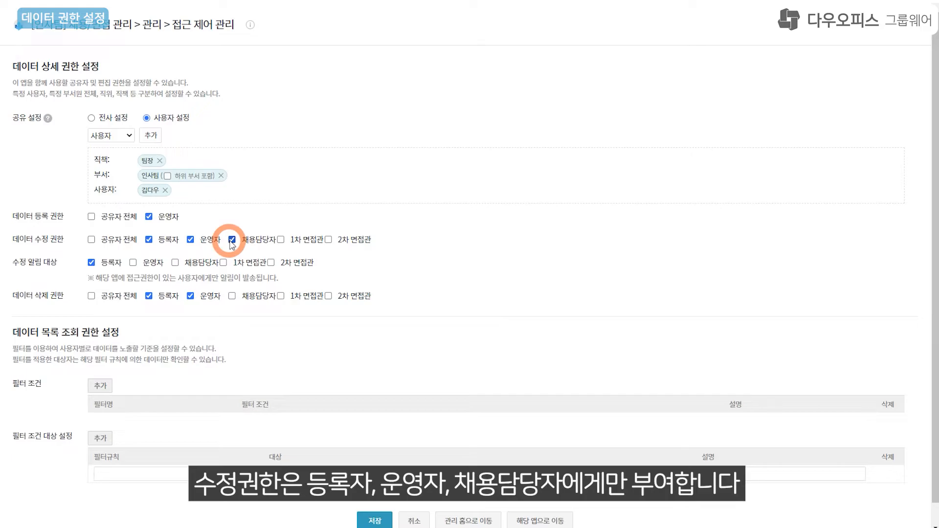
Add 운영자 and 채용담당자 to the edit notification recipients, remove 등록자 from the delete permission and save the access settings
{"action": "left_click", "coordinate": [133, 263]}
{"action": "left_click", "coordinate": [176, 264]}
{"action": "left_click", "coordinate": [149, 296]}
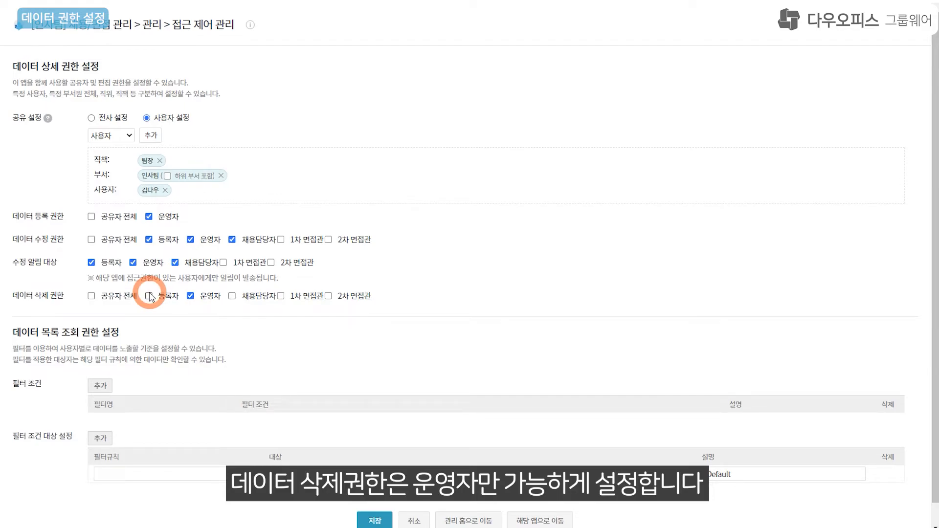
{"action": "left_click", "coordinate": [375, 522]}
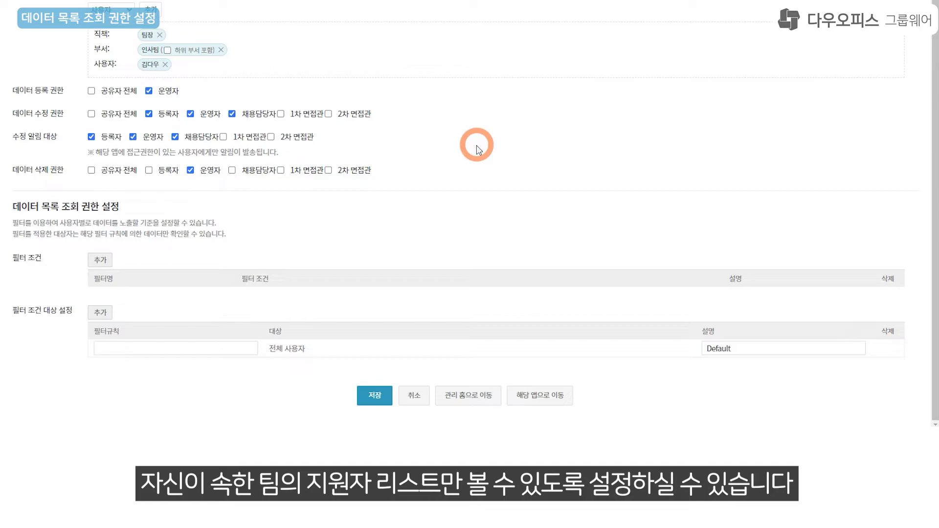
Create a filter condition named myDepartment that matches 채용부서 with 현재 사용자의 부서
{"action": "left_click", "coordinate": [101, 260]}
{"action": "left_click", "coordinate": [142, 292]}
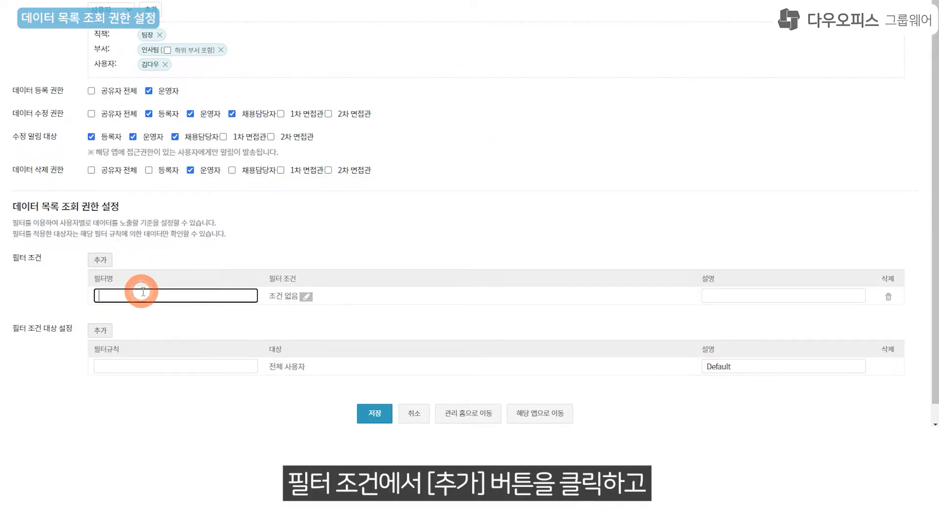
{"action": "type", "text": "myDepartment"}
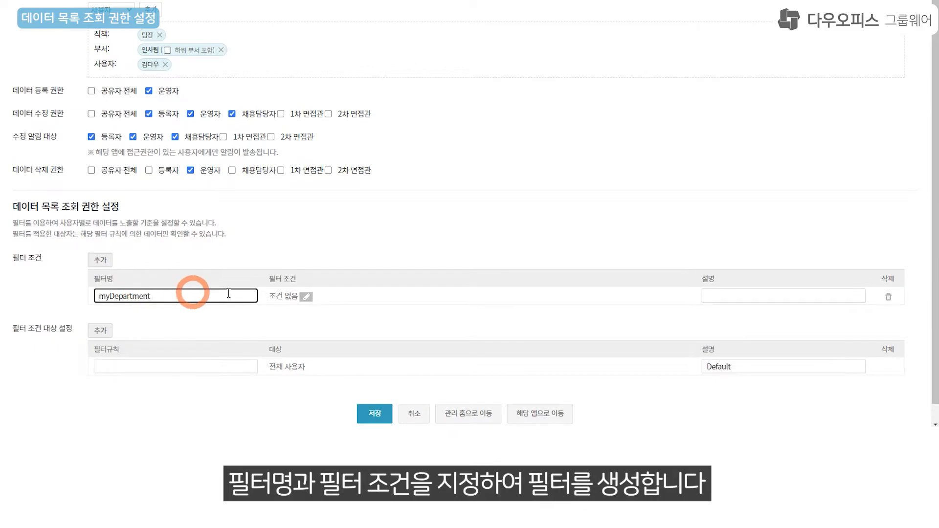
{"action": "left_click", "coordinate": [306, 296]}
{"action": "left_click", "coordinate": [334, 168]}
{"action": "left_click", "coordinate": [350, 289]}
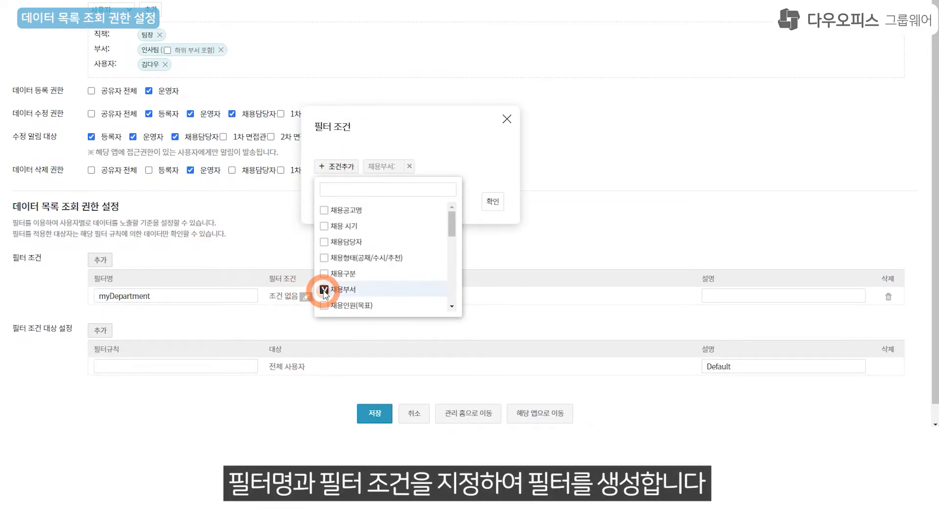
{"action": "left_click", "coordinate": [391, 167]}
{"action": "left_click", "coordinate": [379, 185]}
{"action": "left_click", "coordinate": [495, 169]}
{"action": "left_click", "coordinate": [493, 201]}
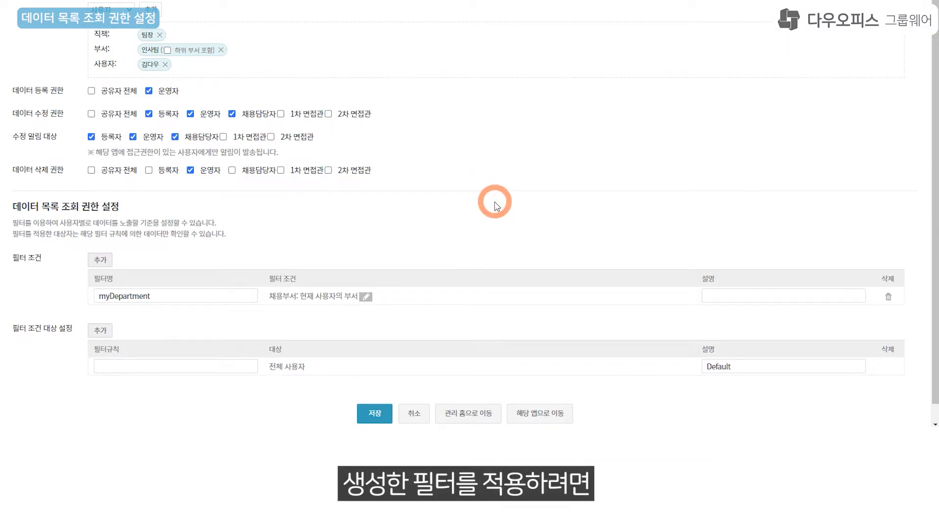
Add a myDepartment filter rule targeting 팀장, described as "우리 부서에서 채용하는 정보만 보여줍니다.", and save the access settings
{"action": "left_click", "coordinate": [102, 331]}
{"action": "left_click", "coordinate": [137, 384]}
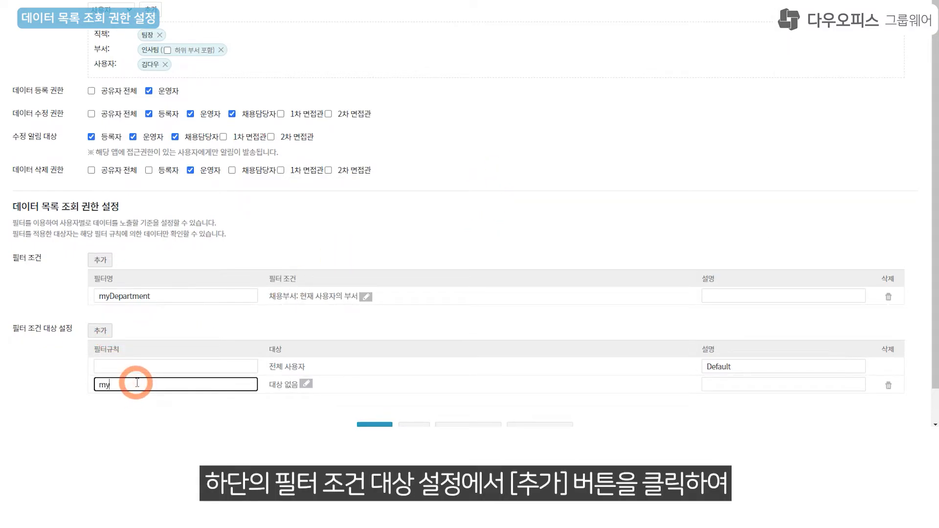
{"action": "type", "text": "myDepartme"}
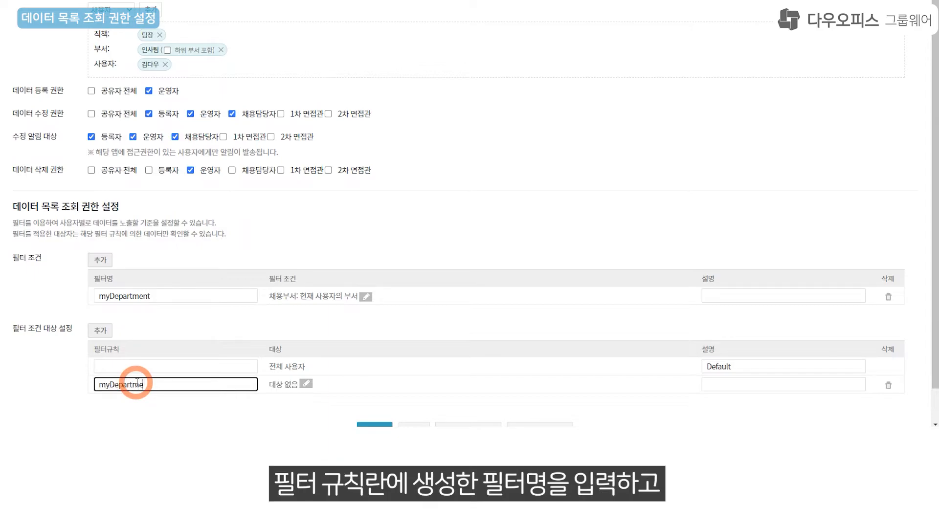
{"action": "type", "text": "nt"}
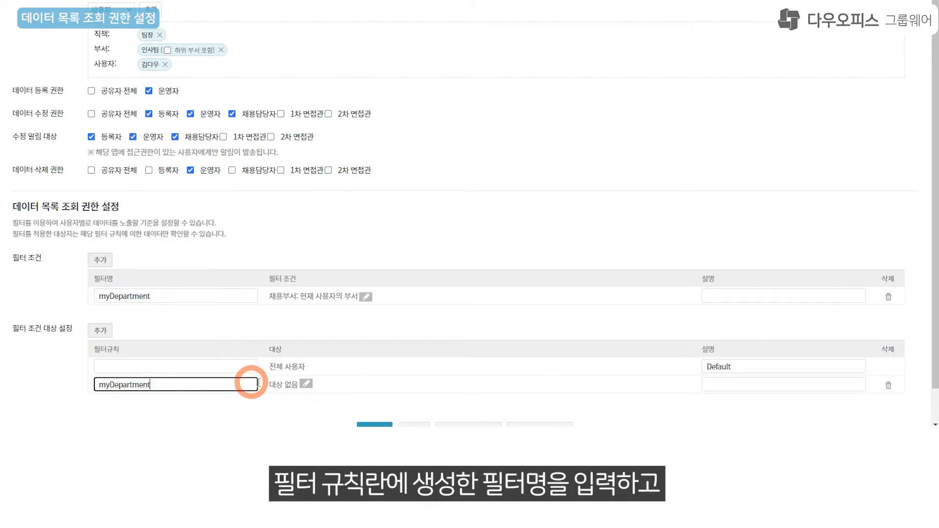
{"action": "left_click", "coordinate": [306, 384]}
{"action": "left_click", "coordinate": [326, 177]}
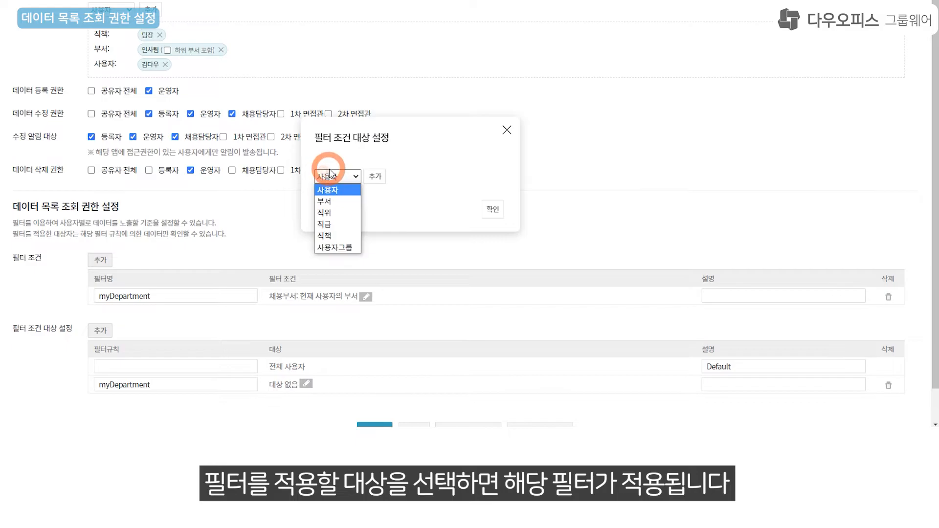
{"action": "left_click", "coordinate": [342, 225]}
{"action": "left_click", "coordinate": [417, 176]}
{"action": "left_click", "coordinate": [493, 240]}
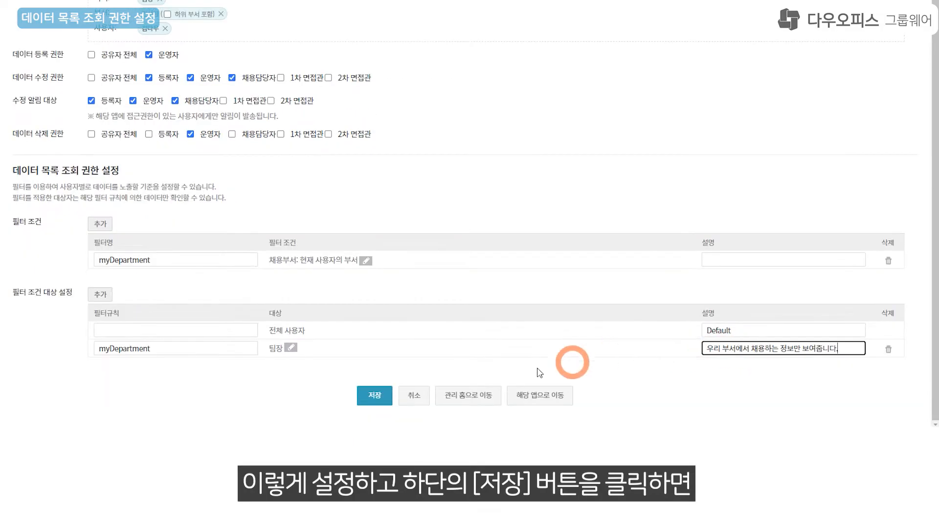
{"action": "left_click", "coordinate": [371, 403]}
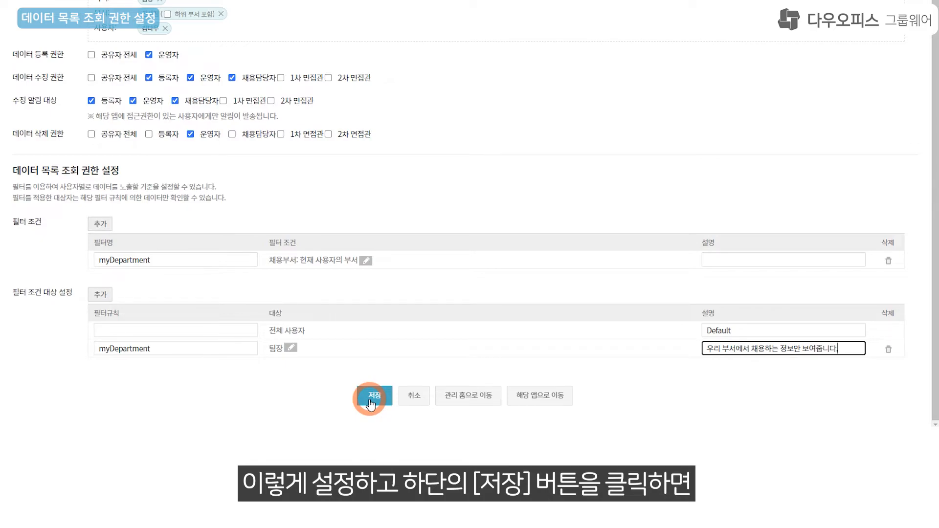
{"action": "left_click", "coordinate": [371, 402]}
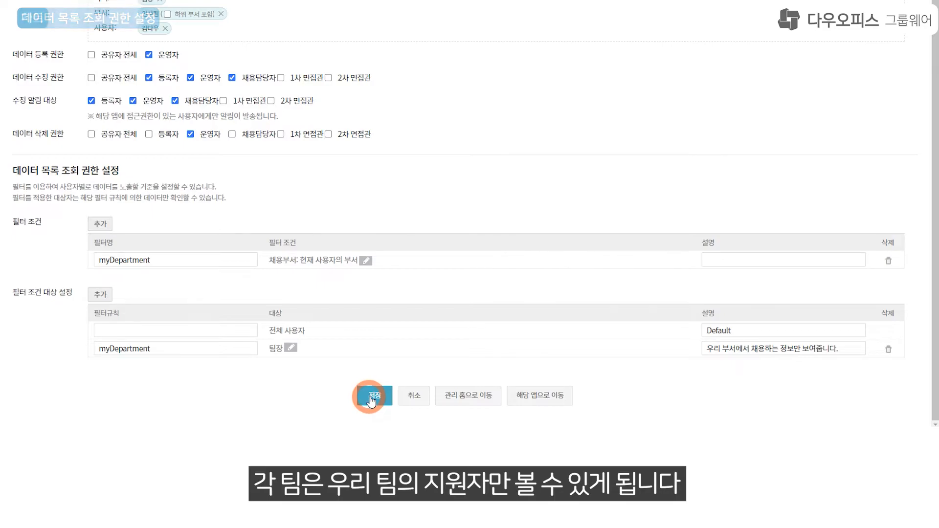
Open the recruitment app's list screen (목록 화면) management settings
{"action": "left_click", "coordinate": [90, 24]}
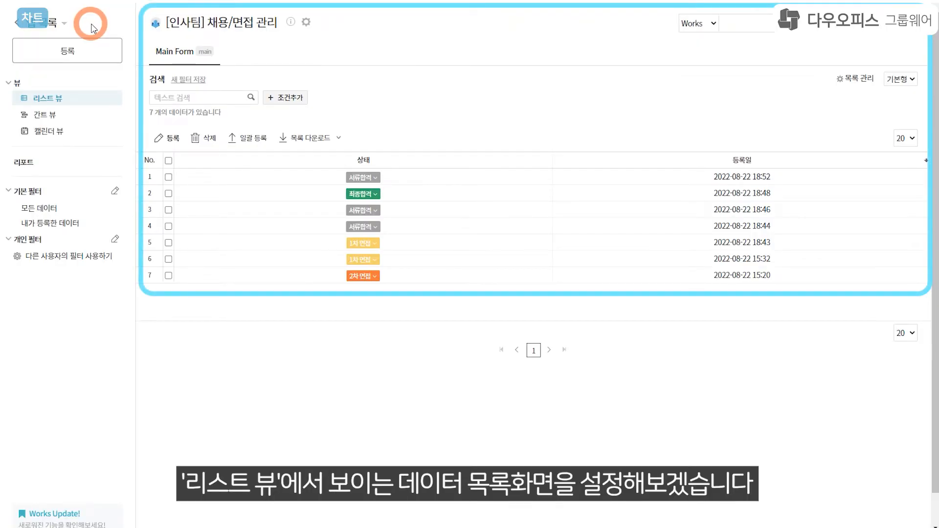
{"action": "left_click", "coordinate": [307, 25]}
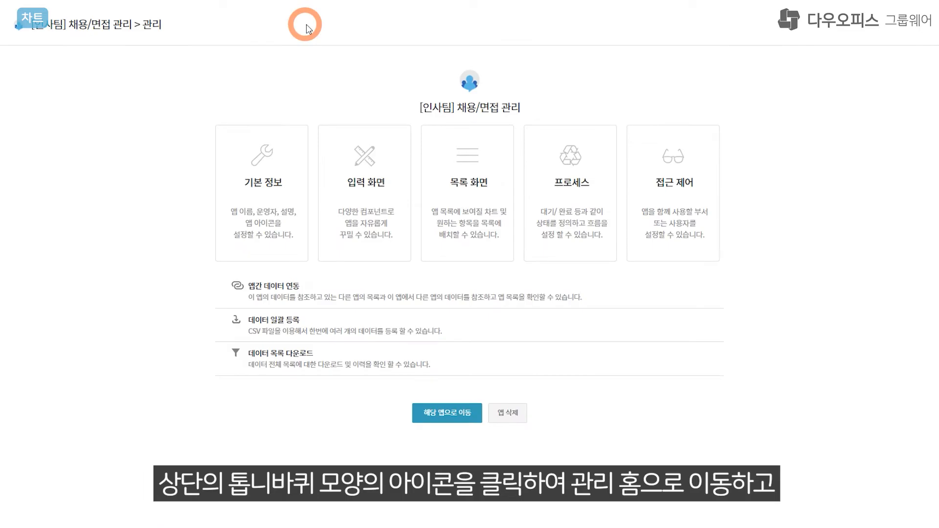
{"action": "left_click", "coordinate": [471, 189]}
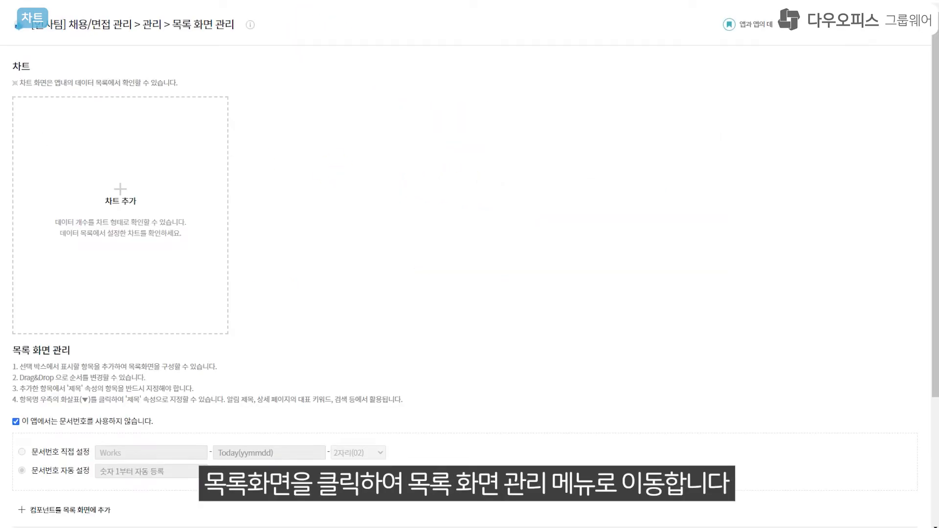
Add a 원형 chart named "면접전형별 지원자" counting records by 상태 with the teal theme, and preview it
{"action": "left_click", "coordinate": [120, 191]}
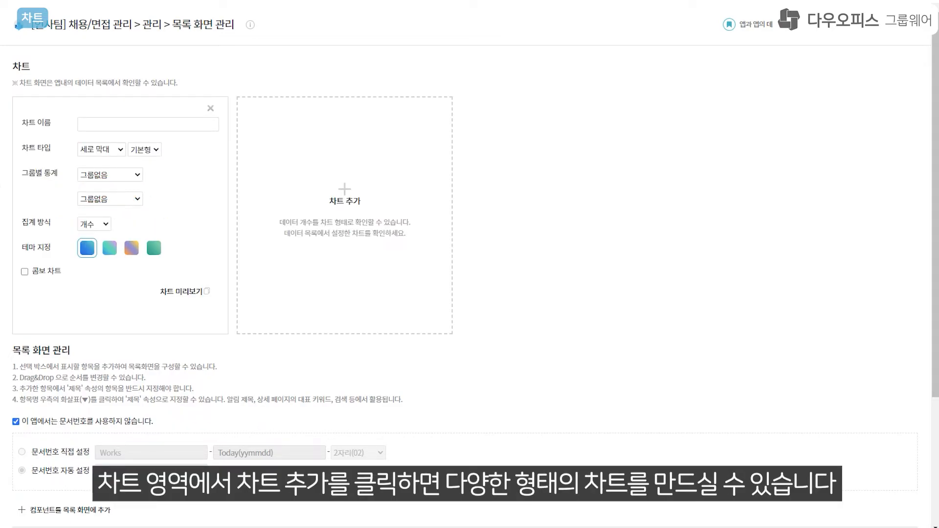
{"action": "left_click", "coordinate": [137, 126]}
{"action": "type", "text": "면접전형별 지원자"}
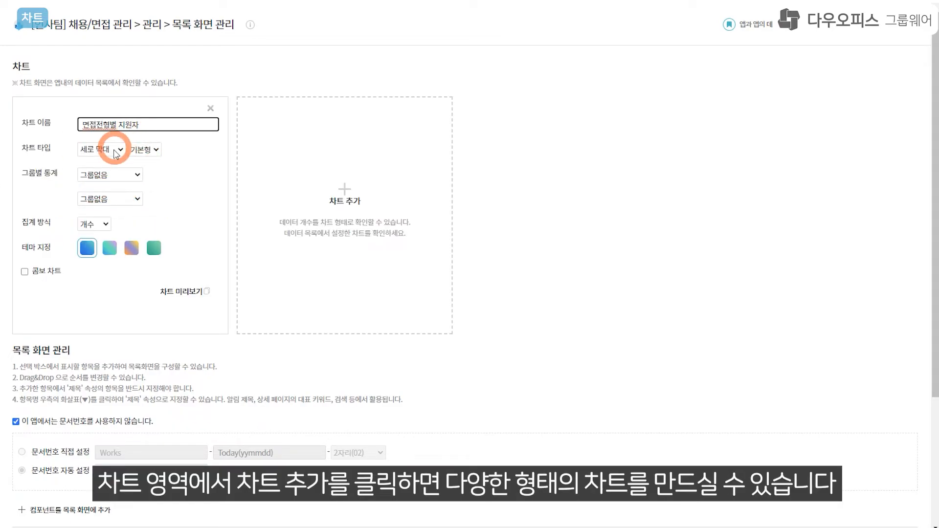
{"action": "left_click", "coordinate": [115, 150]}
{"action": "left_click", "coordinate": [105, 183]}
{"action": "left_click", "coordinate": [104, 176]}
{"action": "scroll", "coordinate": [104, 206], "scroll_direction": "down", "scroll_amount": 1}
{"action": "left_click", "coordinate": [112, 397]}
{"action": "left_click", "coordinate": [110, 226]}
{"action": "left_click", "coordinate": [182, 246]}
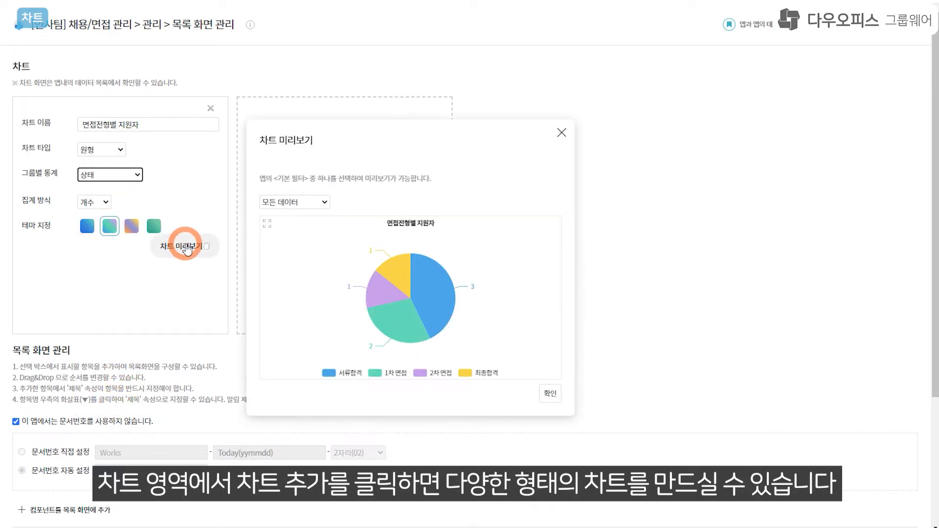
{"action": "left_click", "coordinate": [548, 378]}
Add a vertical bar chart named "부서별 면접현황" that counts records by 채용부서, and preview it
{"action": "left_click", "coordinate": [335, 210]}
{"action": "left_click", "coordinate": [318, 128]}
{"action": "type", "text": "부서별 면접현황"}
{"action": "left_click", "coordinate": [335, 174]}
{"action": "left_click", "coordinate": [336, 253]}
{"action": "left_click", "coordinate": [411, 291]}
{"action": "left_click", "coordinate": [550, 390]}
Add a vertical bar chart named "채용공고별 면접현황" grouped by 채용공고명 with the orange-purple theme, and preview it
{"action": "left_click", "coordinate": [569, 189]}
{"action": "left_click", "coordinate": [542, 126]}
{"action": "type", "text": "채용공고별 면접현황"}
{"action": "left_click", "coordinate": [557, 175]}
{"action": "left_click", "coordinate": [562, 198]}
{"action": "left_click", "coordinate": [580, 248]}
{"action": "left_click", "coordinate": [629, 291]}
{"action": "left_click", "coordinate": [585, 254]}
{"action": "left_click", "coordinate": [631, 291]}
{"action": "left_click", "coordinate": [545, 384]}
Add 채용공고명, 채용 시기, 채용구분, 채용부서, 지원자 성명, 1차 합격 여부 and 2차 합격 여부 as list screen columns
{"action": "scroll", "coordinate": [434, 191], "scroll_direction": "down", "scroll_amount": 5}
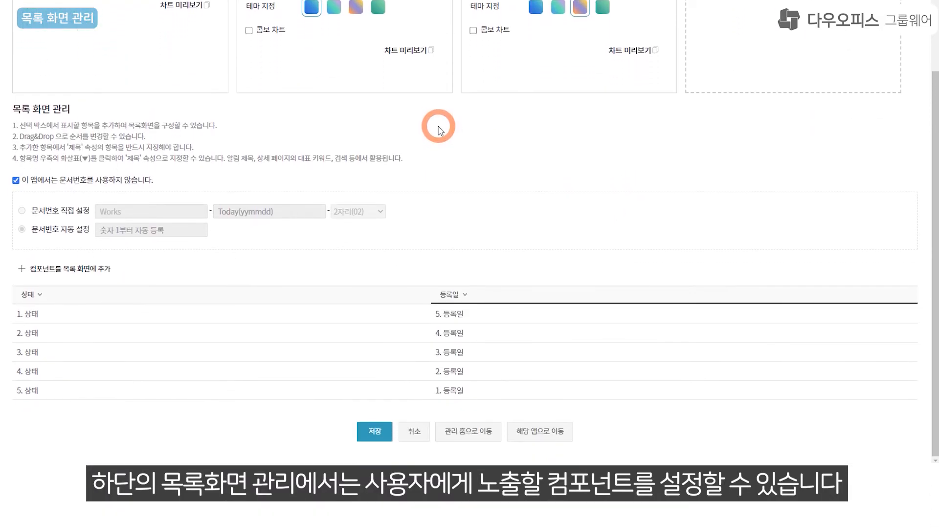
{"action": "scroll", "coordinate": [440, 133], "scroll_direction": "down", "scroll_amount": 1}
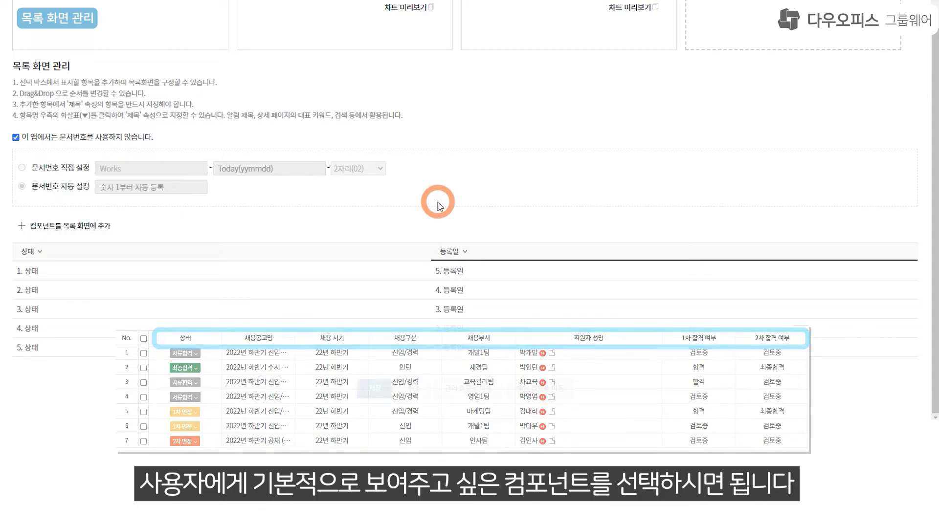
{"action": "left_click", "coordinate": [79, 227]}
{"action": "left_click", "coordinate": [22, 270]}
{"action": "left_click", "coordinate": [21, 285]}
{"action": "left_click", "coordinate": [21, 335]}
{"action": "left_click", "coordinate": [22, 352]}
{"action": "left_click_drag", "start_coordinate": [145, 278], "coordinate": [145, 332]}
{"action": "left_click", "coordinate": [22, 294]}
{"action": "scroll", "coordinate": [18, 319], "scroll_direction": "down", "scroll_amount": 1}
{"action": "left_click", "coordinate": [21, 319]}
{"action": "left_click", "coordinate": [22, 330]}
{"action": "left_click", "coordinate": [214, 390]}
Make 등록일 the last list column, designate 지원자 성명 as the title and save the list screen
{"action": "left_click_drag", "start_coordinate": [102, 250], "coordinate": [834, 267]}
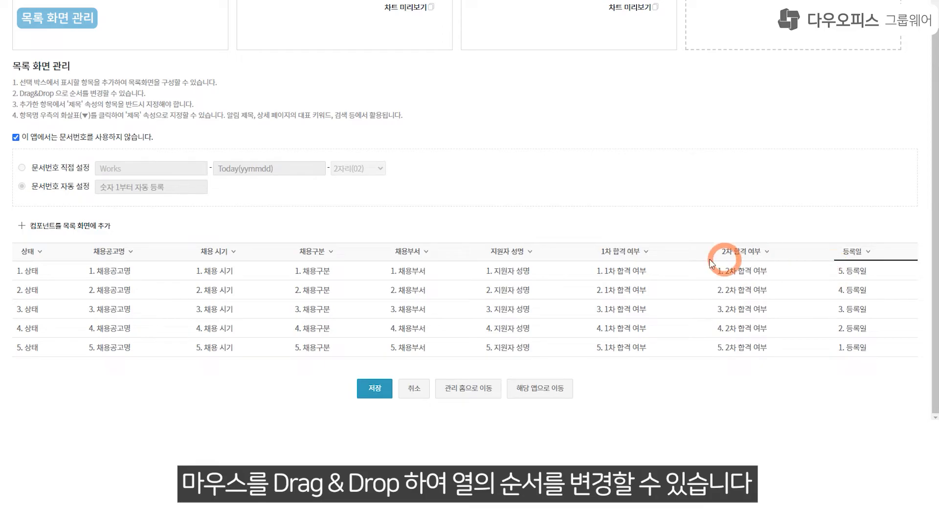
{"action": "left_click", "coordinate": [529, 252]}
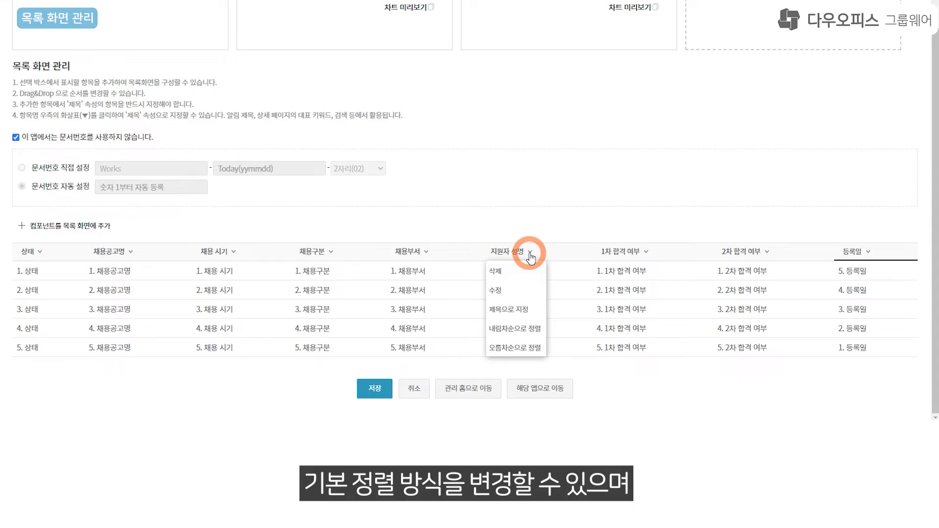
{"action": "left_click", "coordinate": [523, 311]}
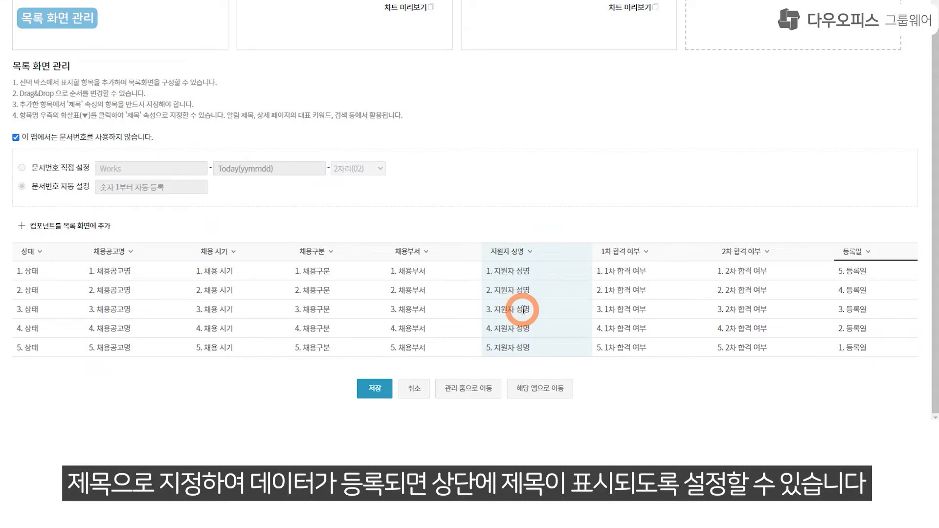
{"action": "left_click", "coordinate": [379, 390]}
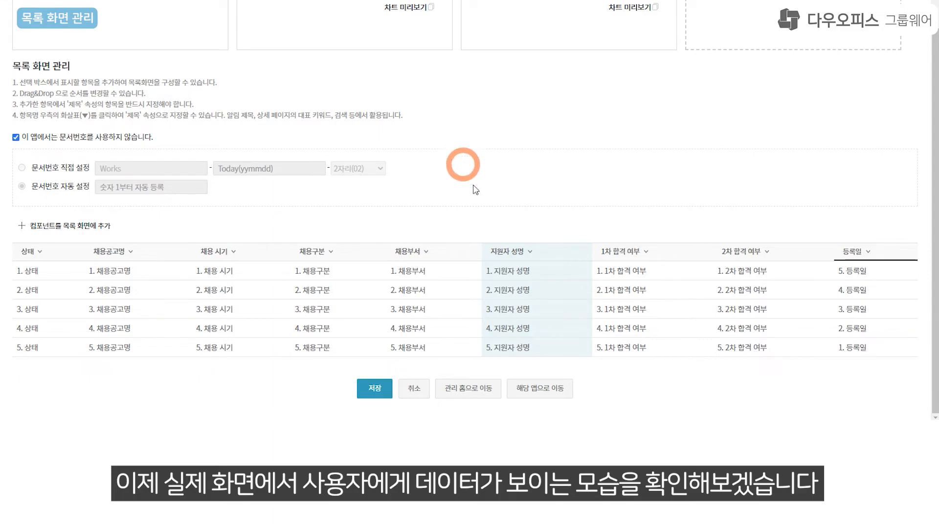
Check the charts and columns in the app's list view and the title shown on the first record's detail page
{"action": "left_click", "coordinate": [544, 391]}
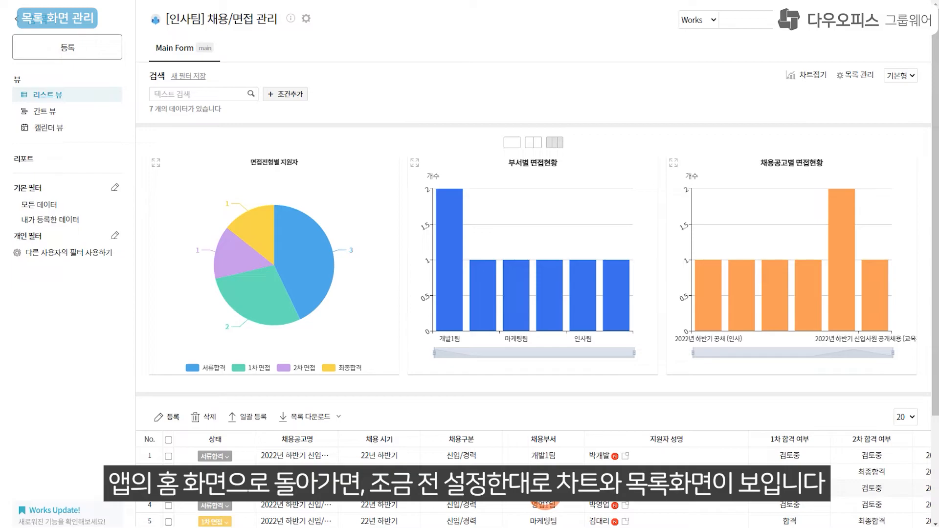
{"action": "scroll", "coordinate": [544, 502], "scroll_direction": "down", "scroll_amount": 3}
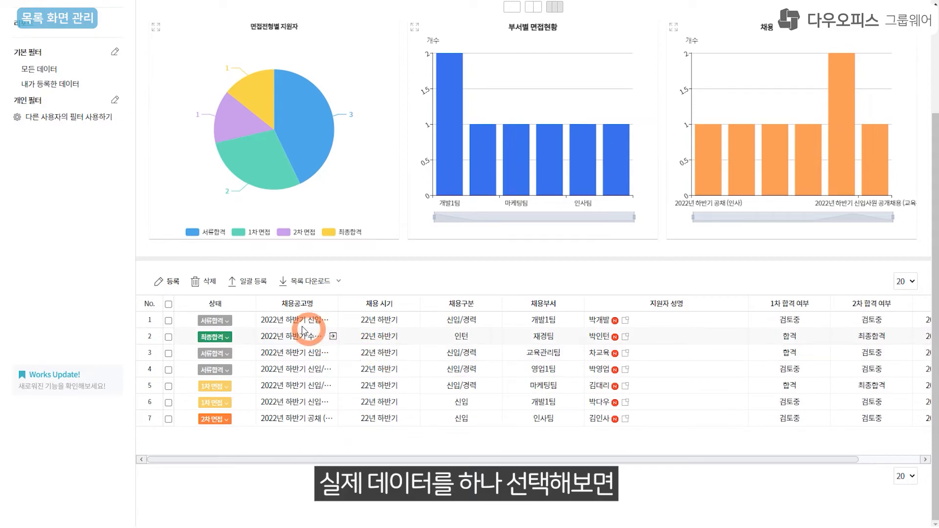
{"action": "left_click", "coordinate": [333, 320]}
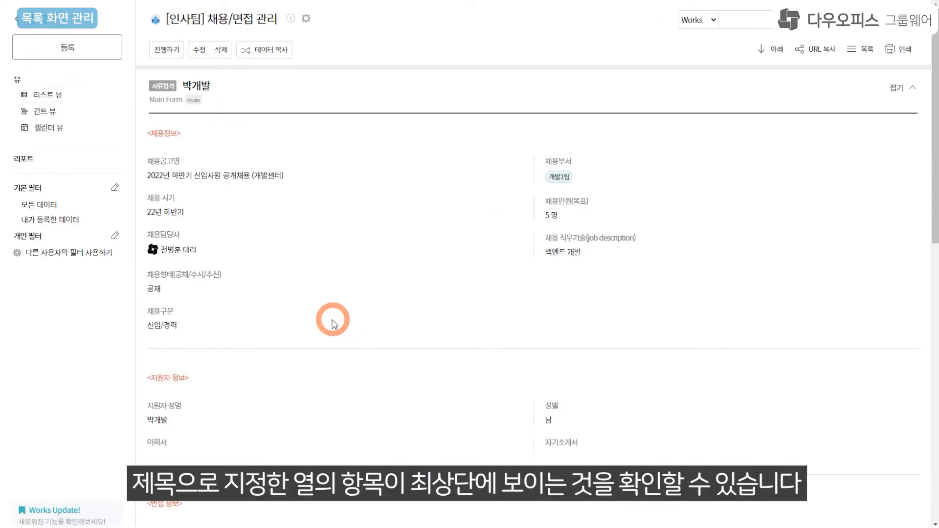
{"action": "left_click_drag", "start_coordinate": [184, 86], "coordinate": [213, 86]}
{"action": "left_click", "coordinate": [386, 308]}
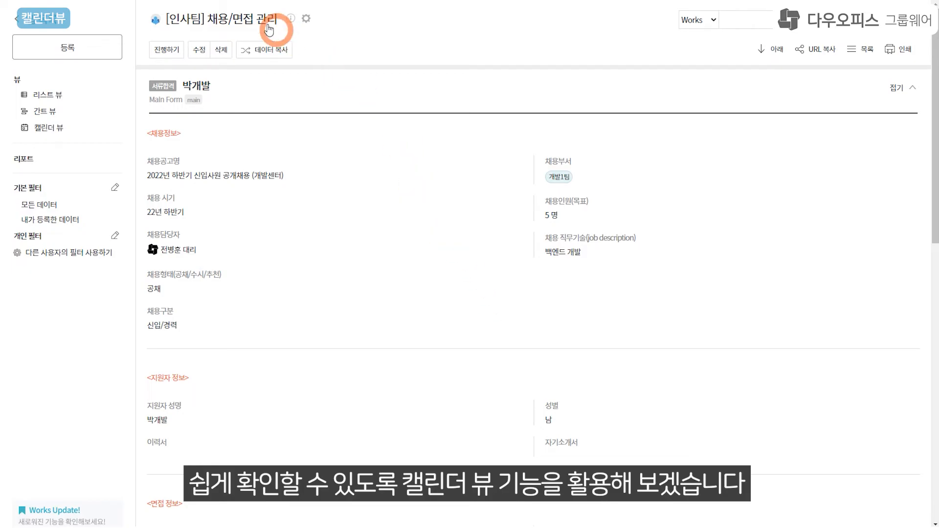
Set up the app's calendar view with the date items 1차 면접 일시 and 2차 면접 일시
{"action": "left_click", "coordinate": [232, 20]}
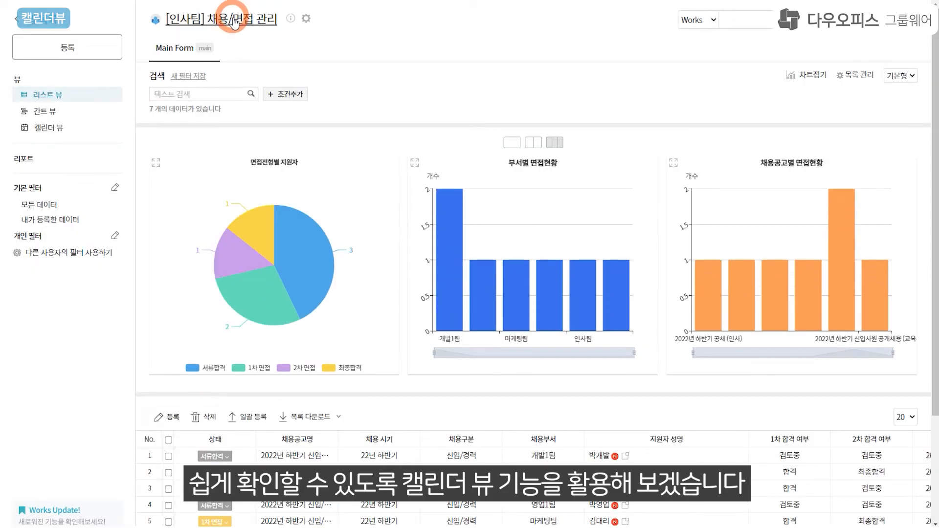
{"action": "left_click", "coordinate": [49, 129]}
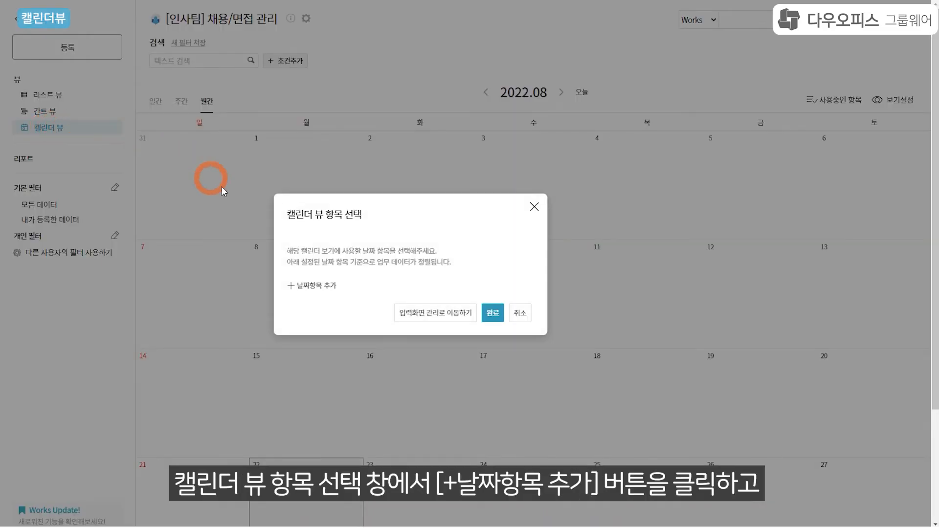
{"action": "left_click", "coordinate": [318, 286]}
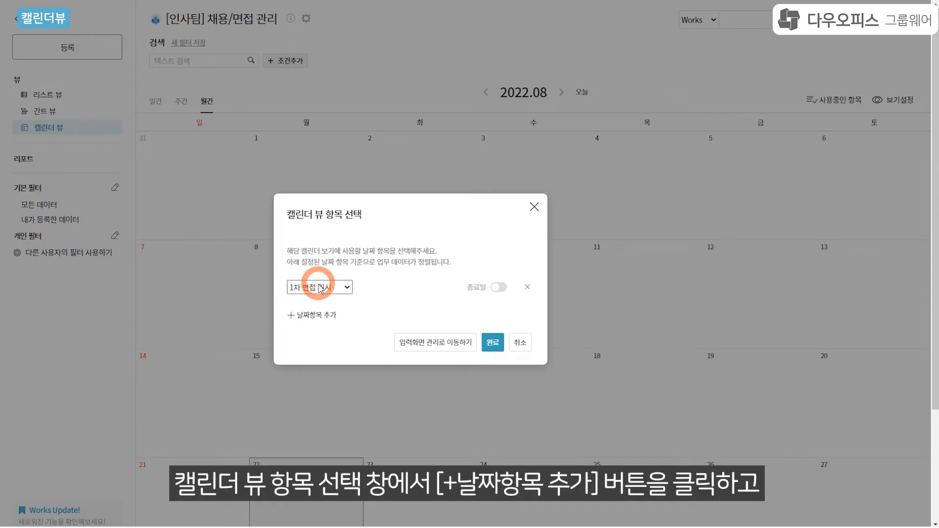
{"action": "left_click", "coordinate": [314, 315]}
{"action": "left_click", "coordinate": [318, 317]}
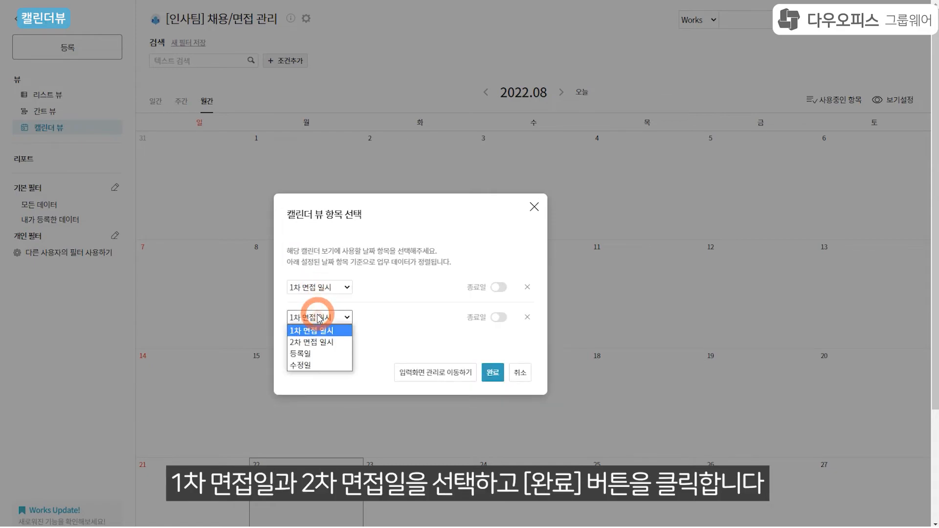
{"action": "left_click", "coordinate": [319, 342]}
{"action": "left_click", "coordinate": [493, 372]}
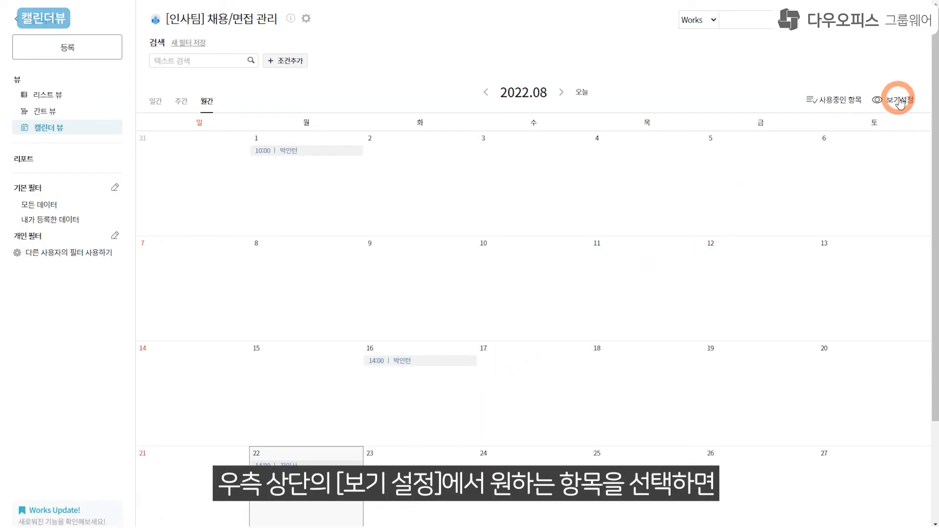
Colour the calendar's 1차 면접 일시 entries orange and the 2차 면접 일시 entries green
{"action": "left_click", "coordinate": [900, 101]}
{"action": "left_click", "coordinate": [900, 138]}
{"action": "left_click", "coordinate": [879, 157]}
{"action": "left_click", "coordinate": [899, 101]}
{"action": "left_click", "coordinate": [899, 154]}
{"action": "left_click", "coordinate": [870, 172]}
Open the 10:00 first-interview entry on August 1 and review its full applicant record
{"action": "left_click", "coordinate": [307, 154]}
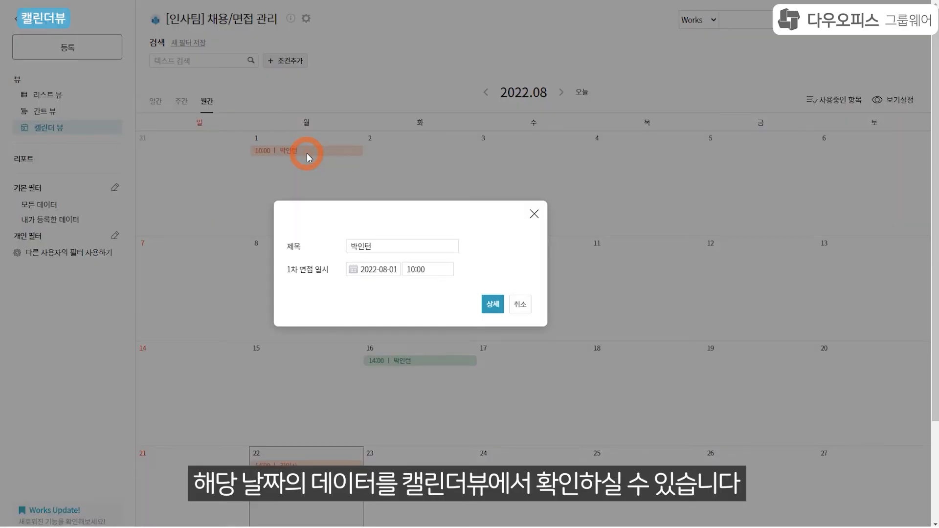
{"action": "left_click", "coordinate": [492, 303]}
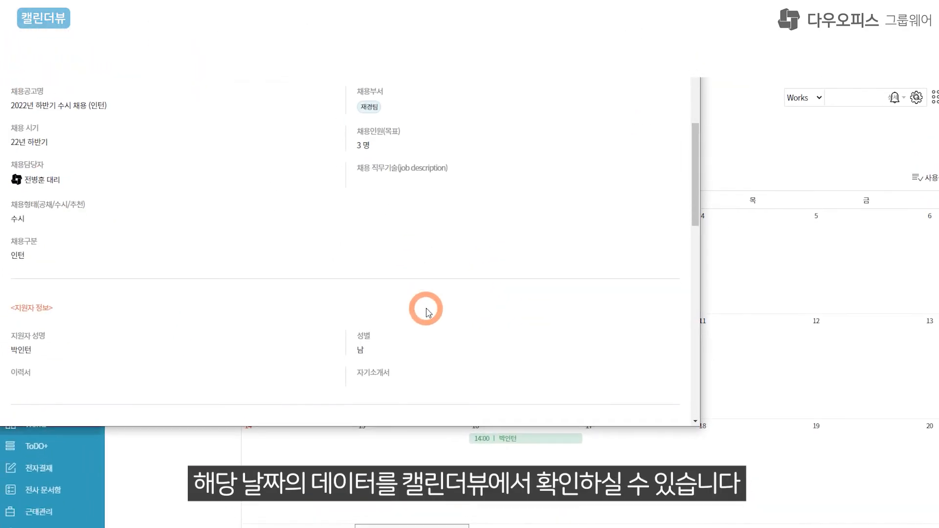
{"action": "scroll", "coordinate": [425, 309], "scroll_direction": "down", "scroll_amount": 10}
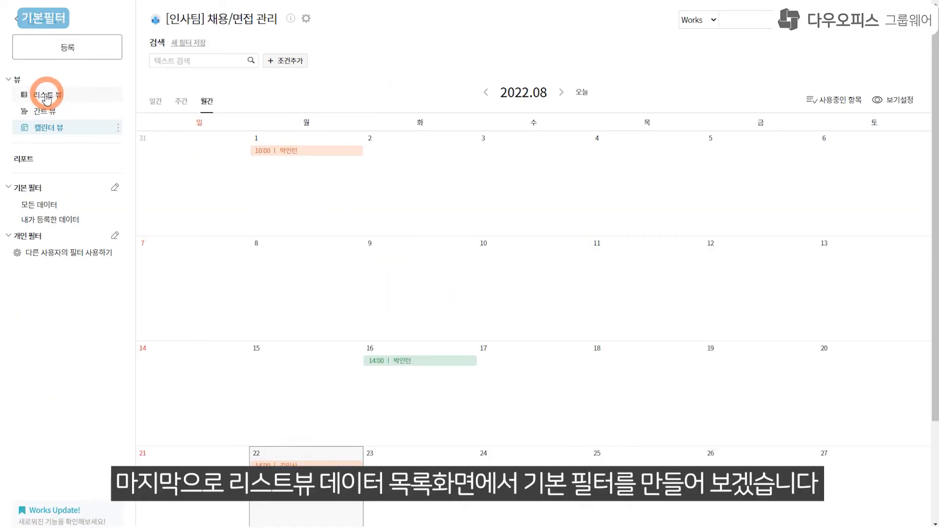
In the app's list view, add a 상태 search condition and limit the records to 1차 면접
{"action": "left_click", "coordinate": [47, 99]}
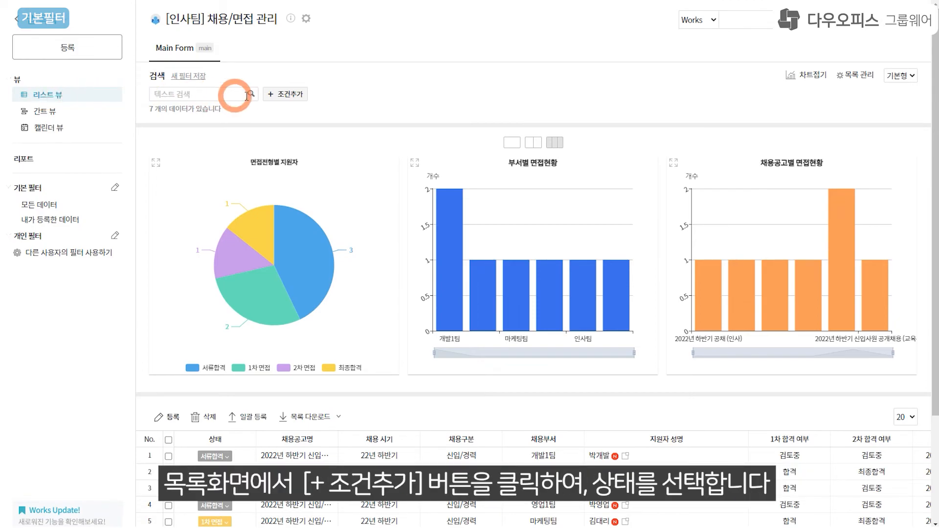
{"action": "left_click", "coordinate": [290, 97]}
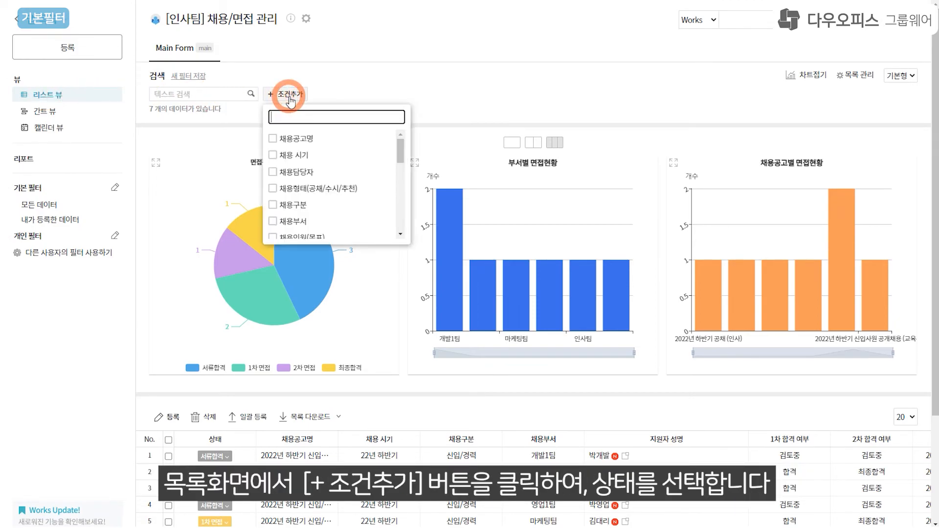
{"action": "scroll", "coordinate": [304, 150], "scroll_direction": "down", "scroll_amount": 10}
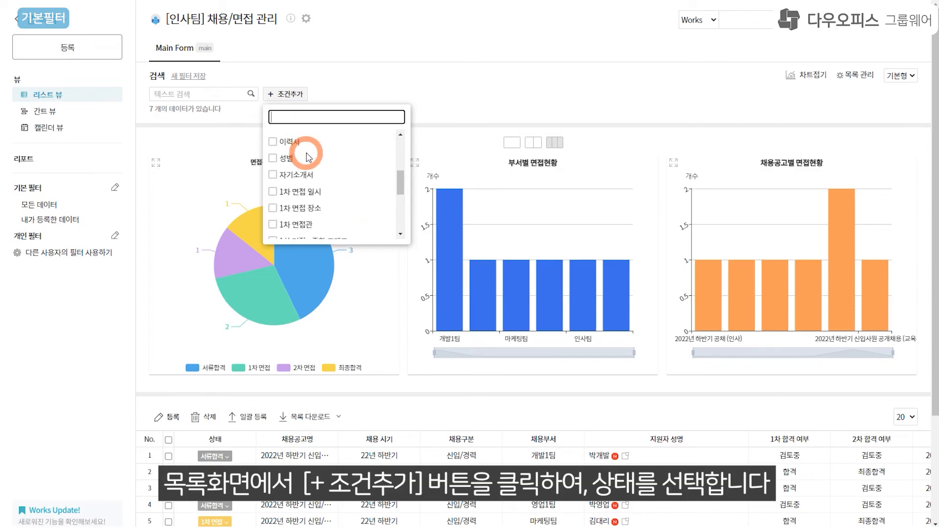
{"action": "scroll", "coordinate": [306, 154], "scroll_direction": "down", "scroll_amount": 1}
{"action": "left_click", "coordinate": [273, 231]}
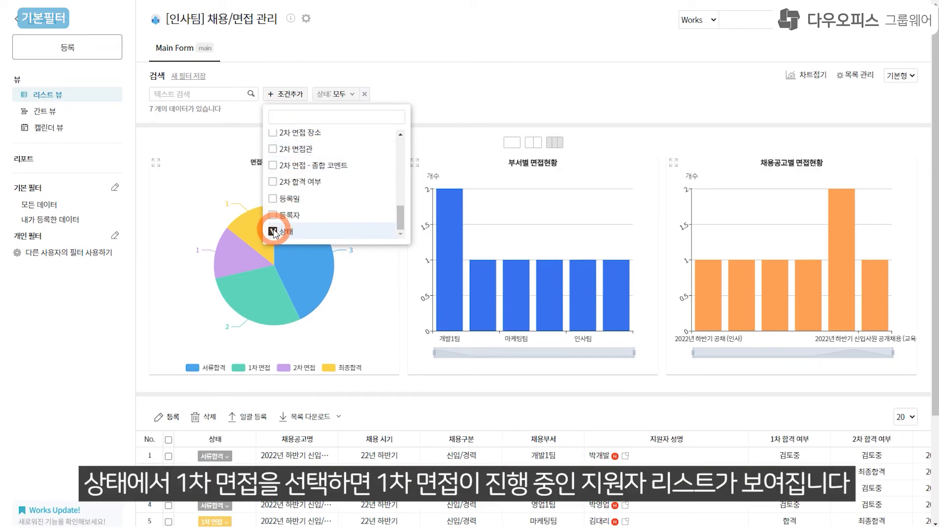
{"action": "left_click", "coordinate": [351, 95]}
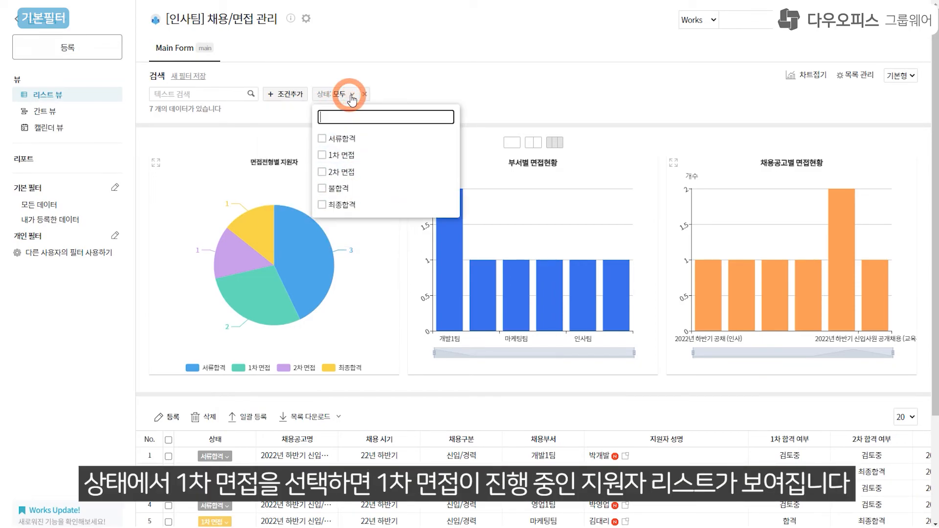
{"action": "left_click", "coordinate": [321, 155]}
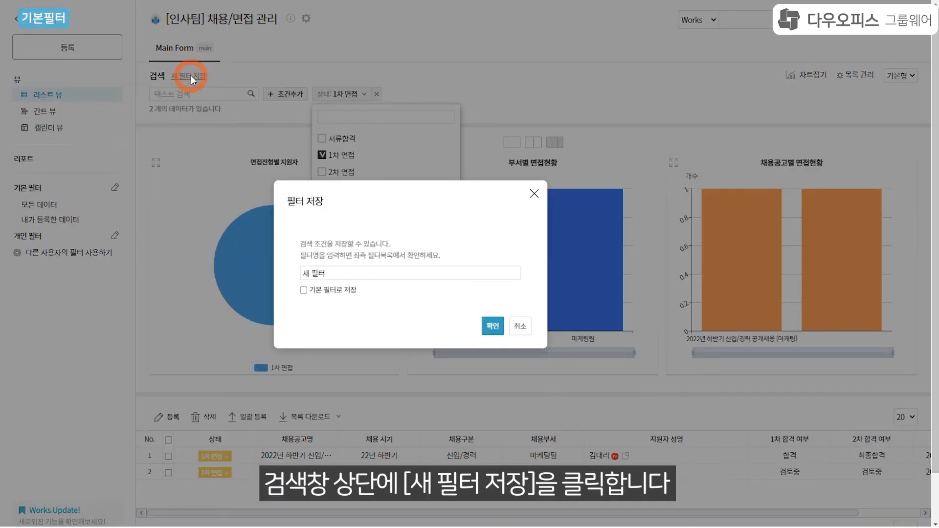
Save the current search condition as a default filter named 1차 면접 진행중
{"action": "left_click", "coordinate": [335, 273]}
{"action": "type", "text": "1차 면접 진행중"}
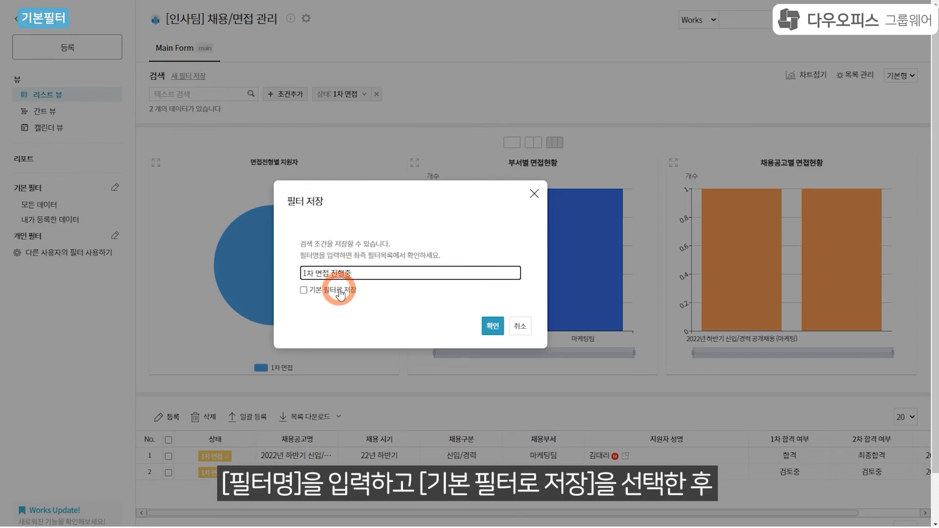
{"action": "left_click", "coordinate": [492, 326]}
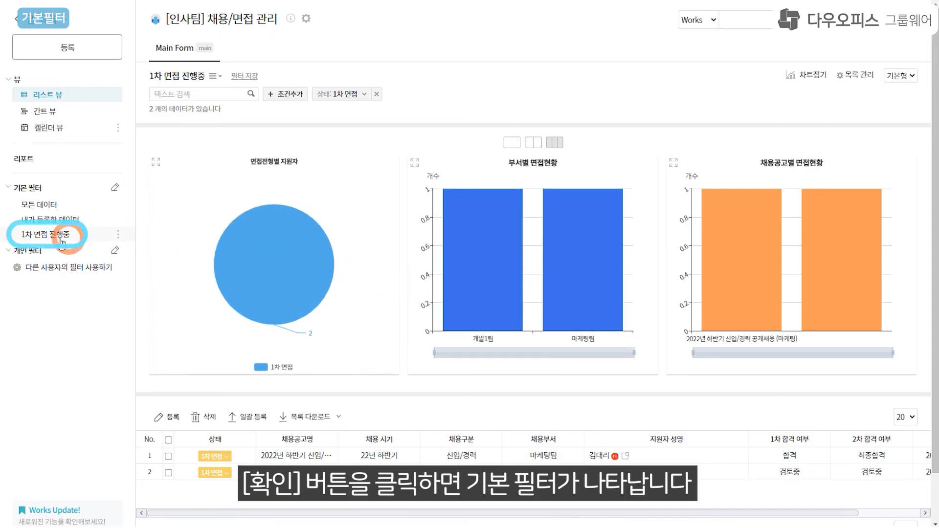
Return to all data and add a 상태 search condition limited to 2차 면접
{"action": "left_click", "coordinate": [37, 205]}
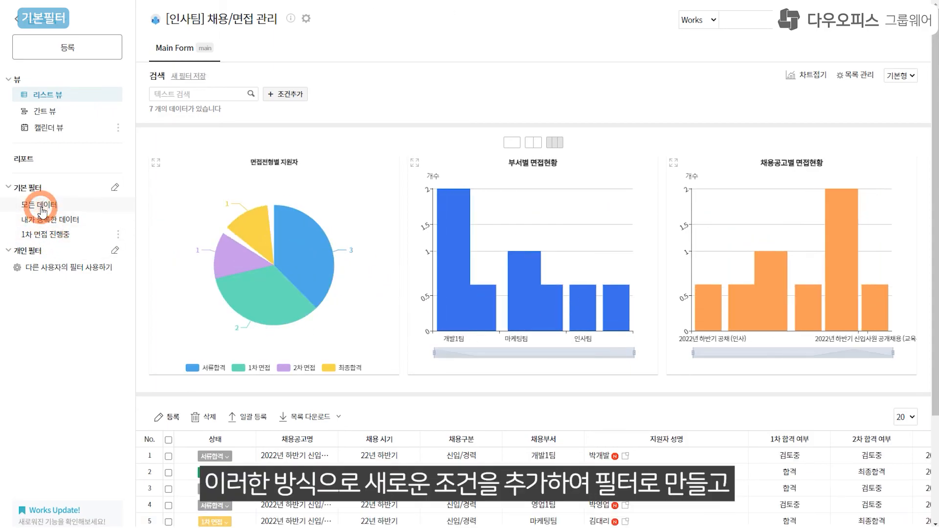
{"action": "left_click", "coordinate": [291, 95]}
{"action": "left_click", "coordinate": [274, 231]}
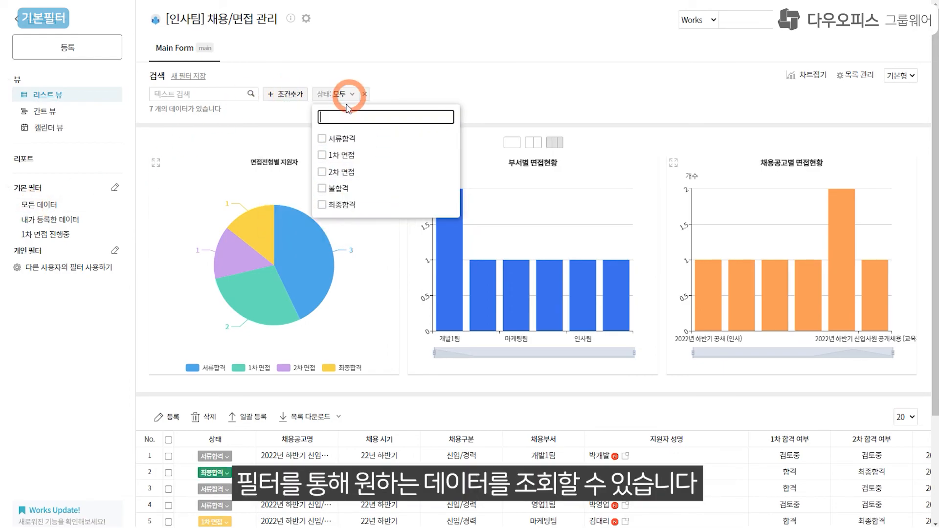
{"action": "left_click", "coordinate": [321, 172]}
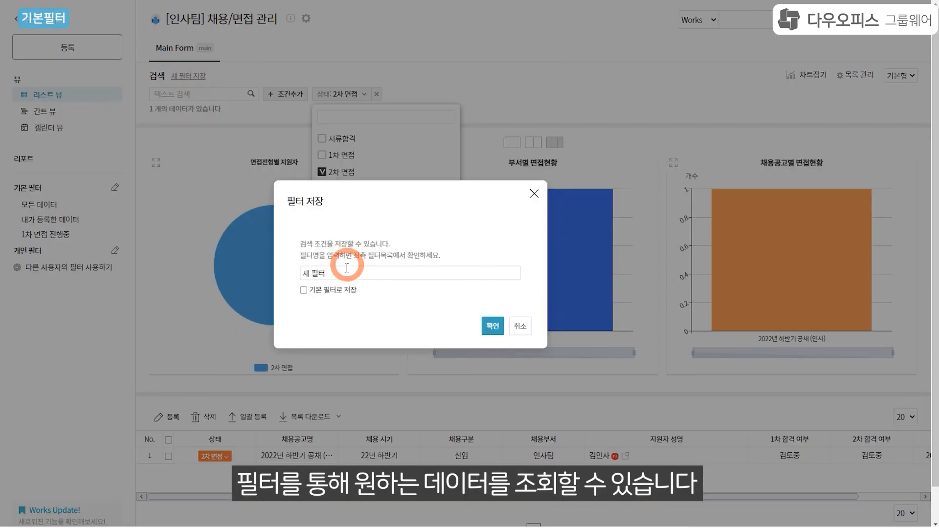
Save this search condition as a default filter named 2차 면접 진행중
{"action": "type", "text": "2차 면접 진행중"}
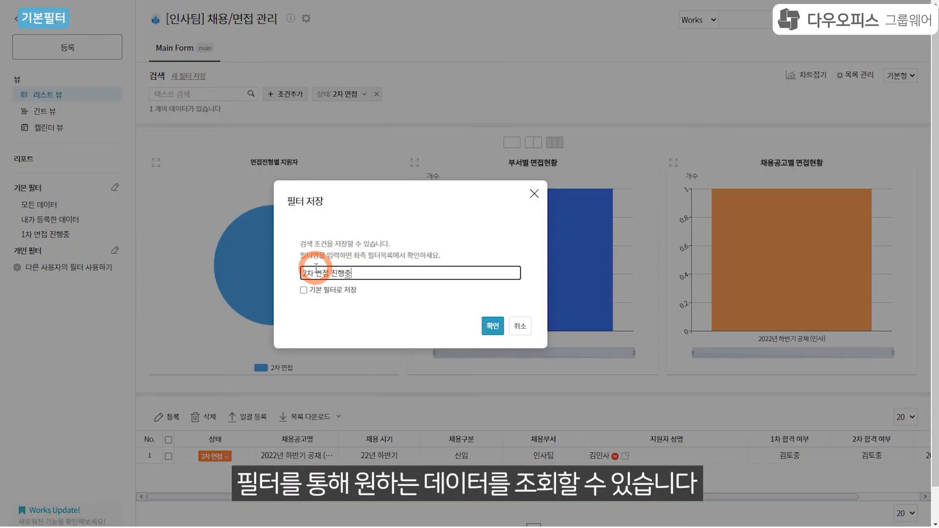
{"action": "left_click", "coordinate": [303, 290]}
{"action": "left_click", "coordinate": [493, 326]}
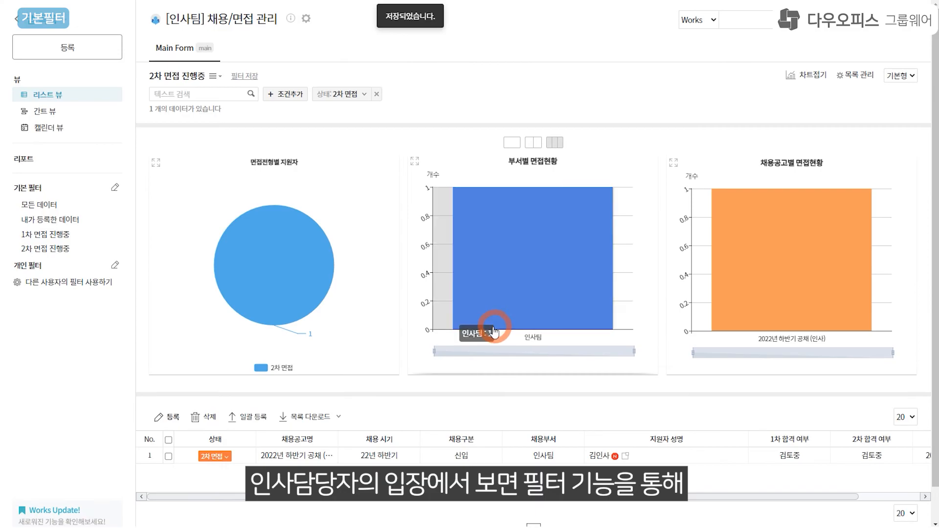
Compare the list of all data with the records under the 2차 면접 진행중 filter
{"action": "left_click", "coordinate": [49, 205]}
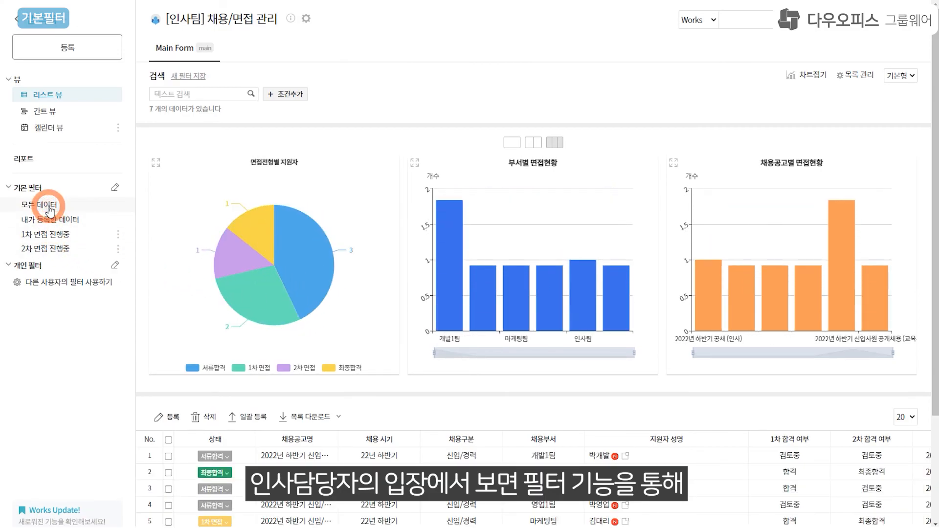
{"action": "left_click", "coordinate": [54, 253]}
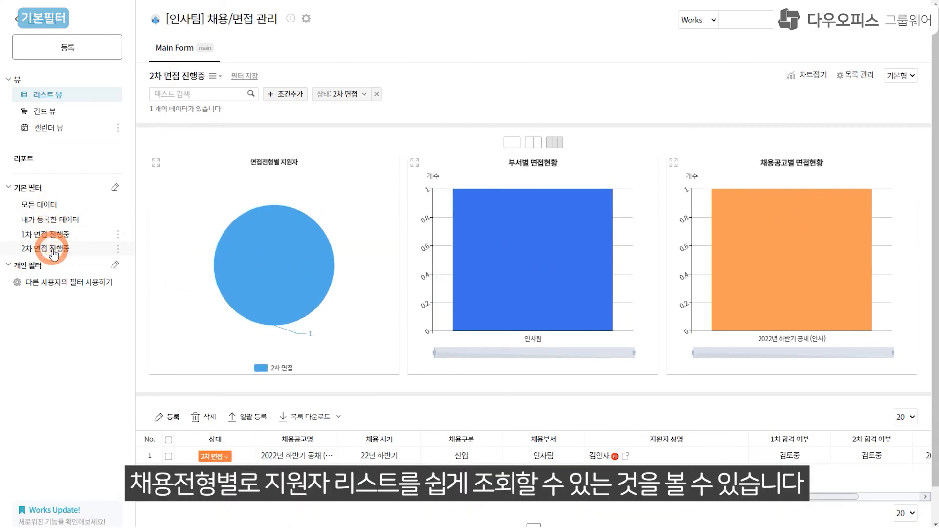